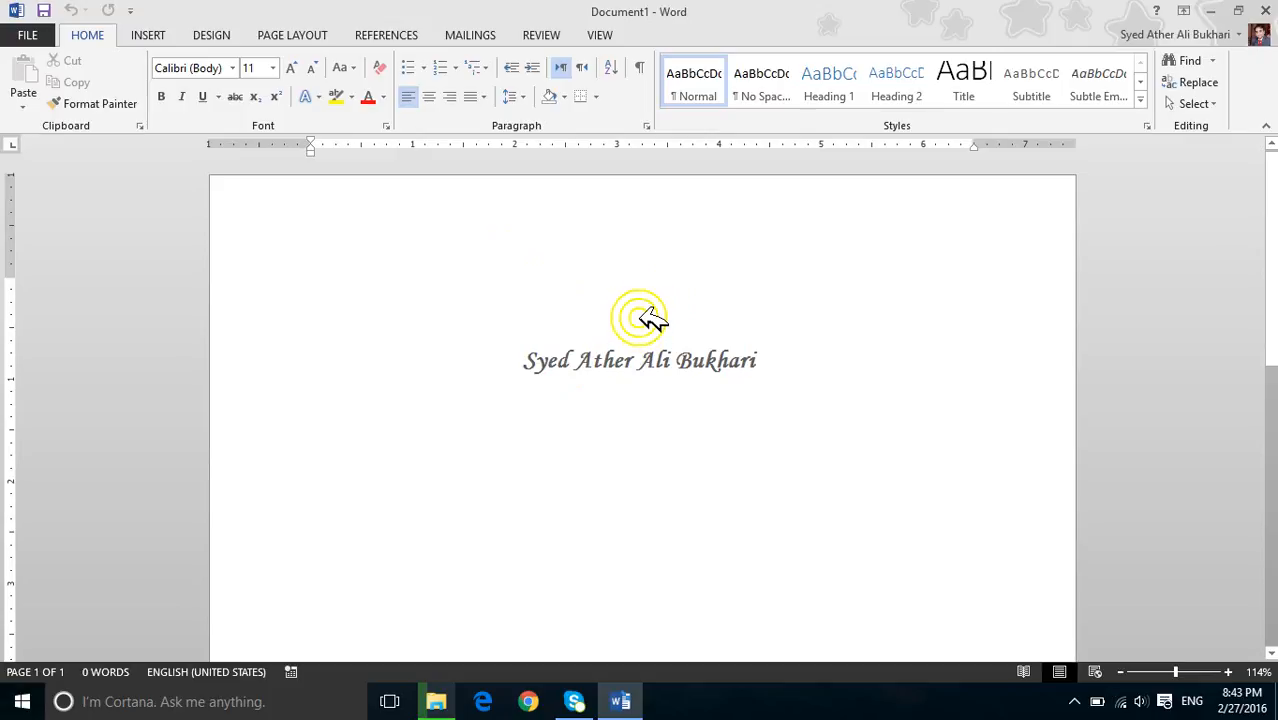
- Fill the blank document with generated sample text using the formula =rand(5,6)
{"action": "type", "text": "=rand(5,6"}
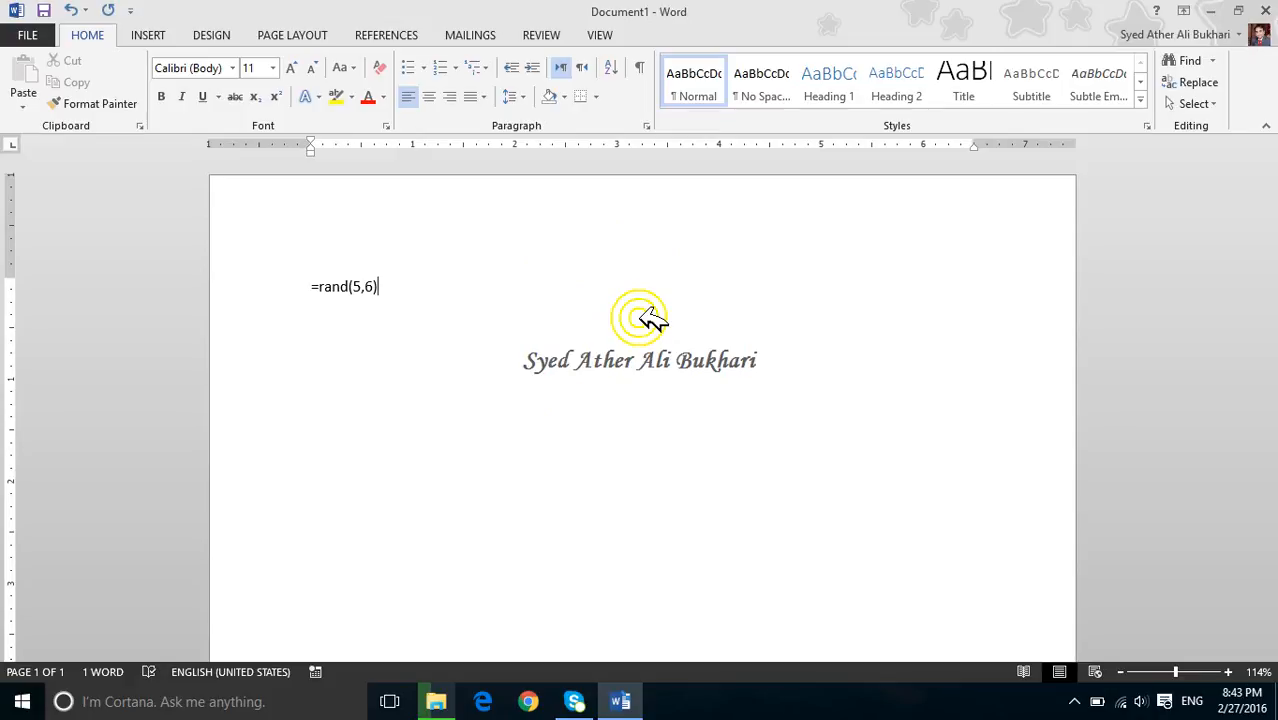
{"action": "key", "text": "Return"}
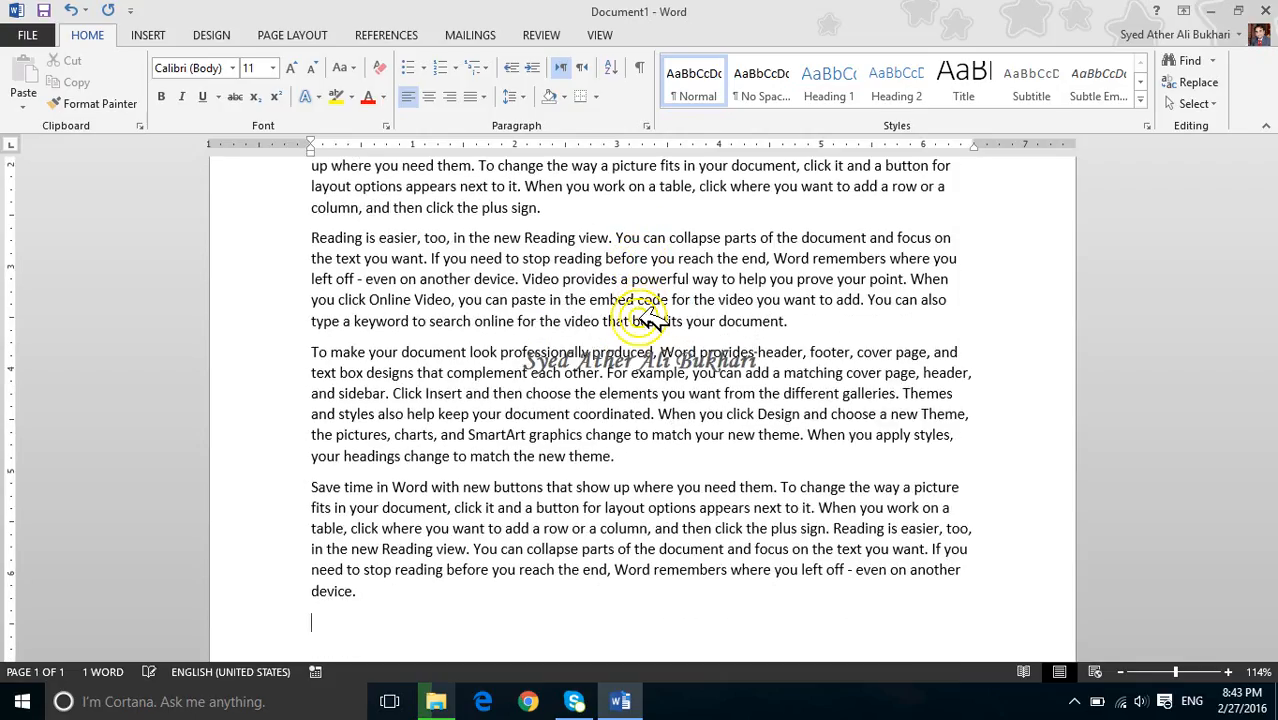
{"action": "scroll", "coordinate": [610, 455], "scroll_direction": "up", "scroll_amount": 5}
{"action": "scroll", "coordinate": [613, 463], "scroll_direction": "down", "scroll_amount": 7}
{"action": "scroll", "coordinate": [617, 465], "scroll_direction": "up", "scroll_amount": 4}
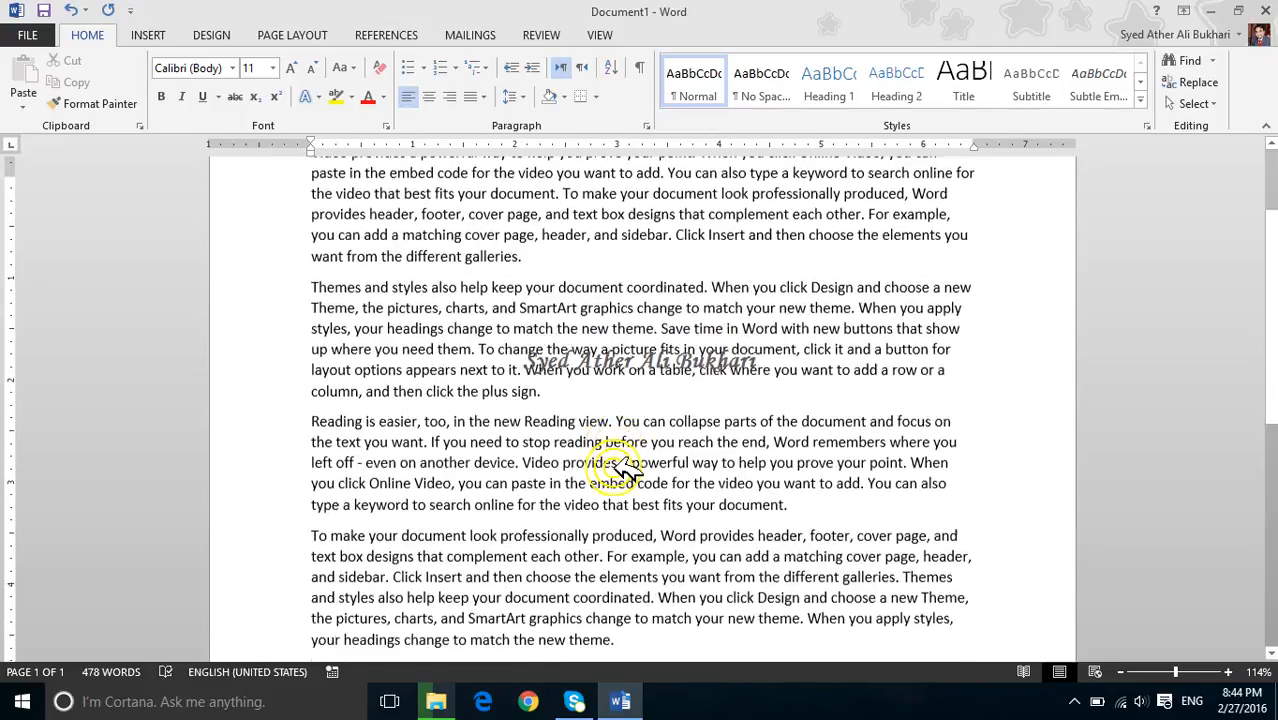
{"action": "scroll", "coordinate": [613, 463], "scroll_direction": "up", "scroll_amount": 3}
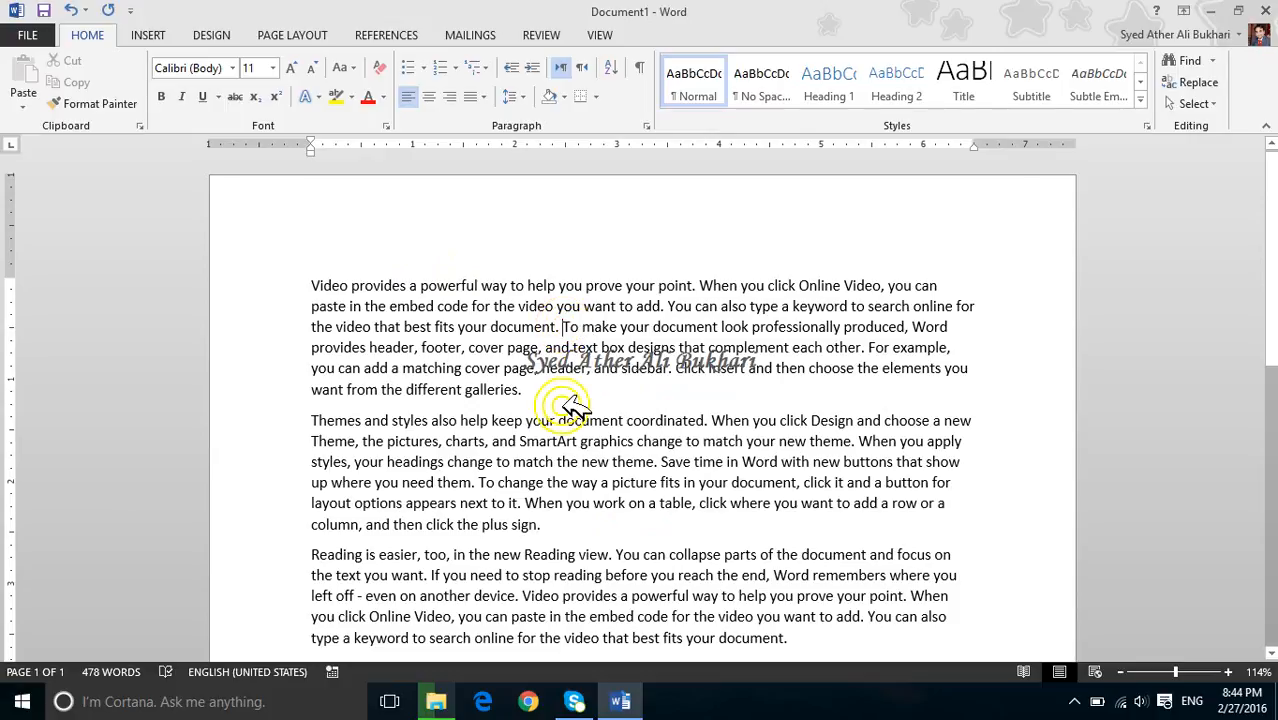
{"action": "scroll", "coordinate": [570, 405], "scroll_direction": "up", "scroll_amount": 5, "text": "ctrl"}
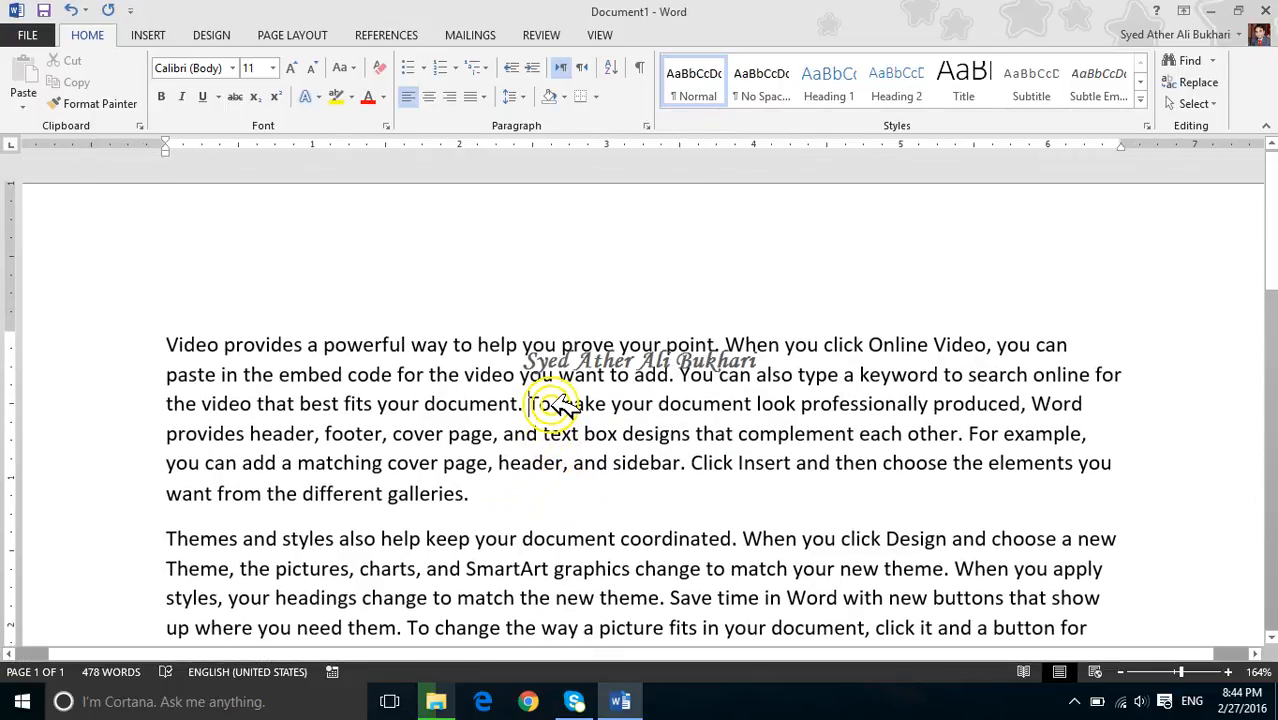
{"action": "scroll", "coordinate": [553, 405], "scroll_direction": "down", "scroll_amount": 1, "text": "ctrl"}
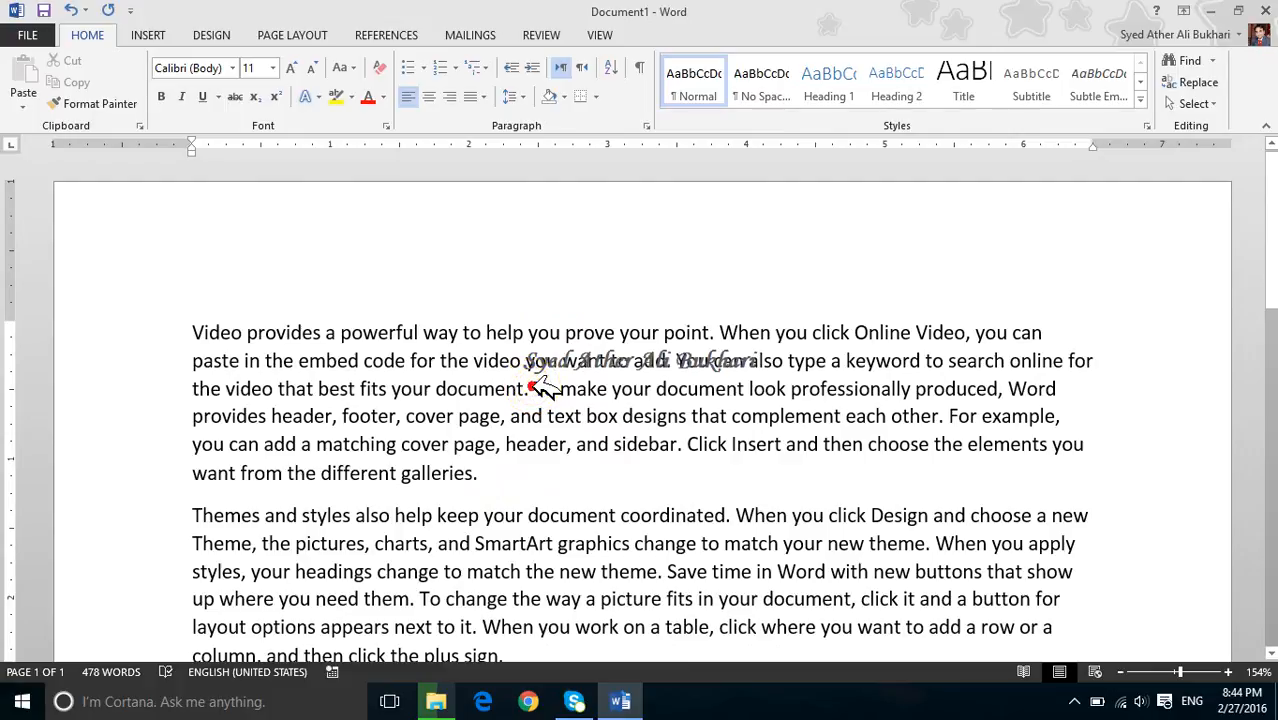
{"action": "left_click_drag", "start_coordinate": [533, 388], "coordinate": [725, 389]}
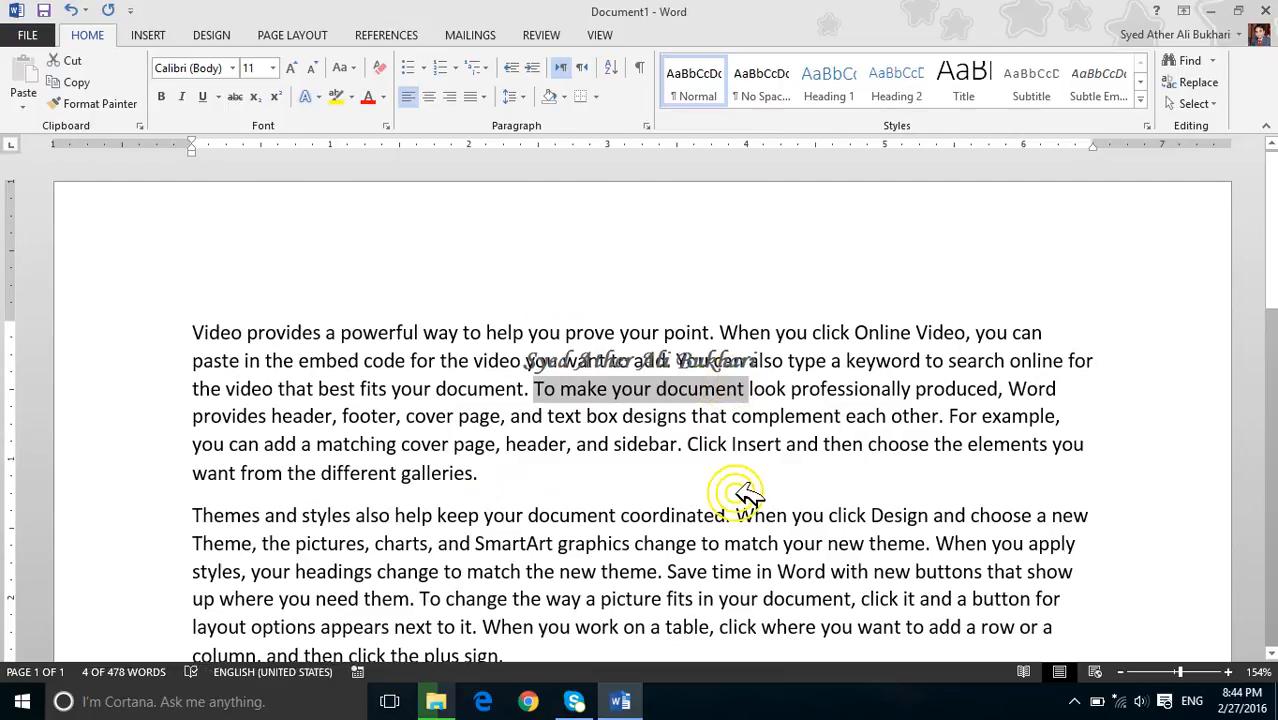
{"action": "left_click", "coordinate": [738, 357]}
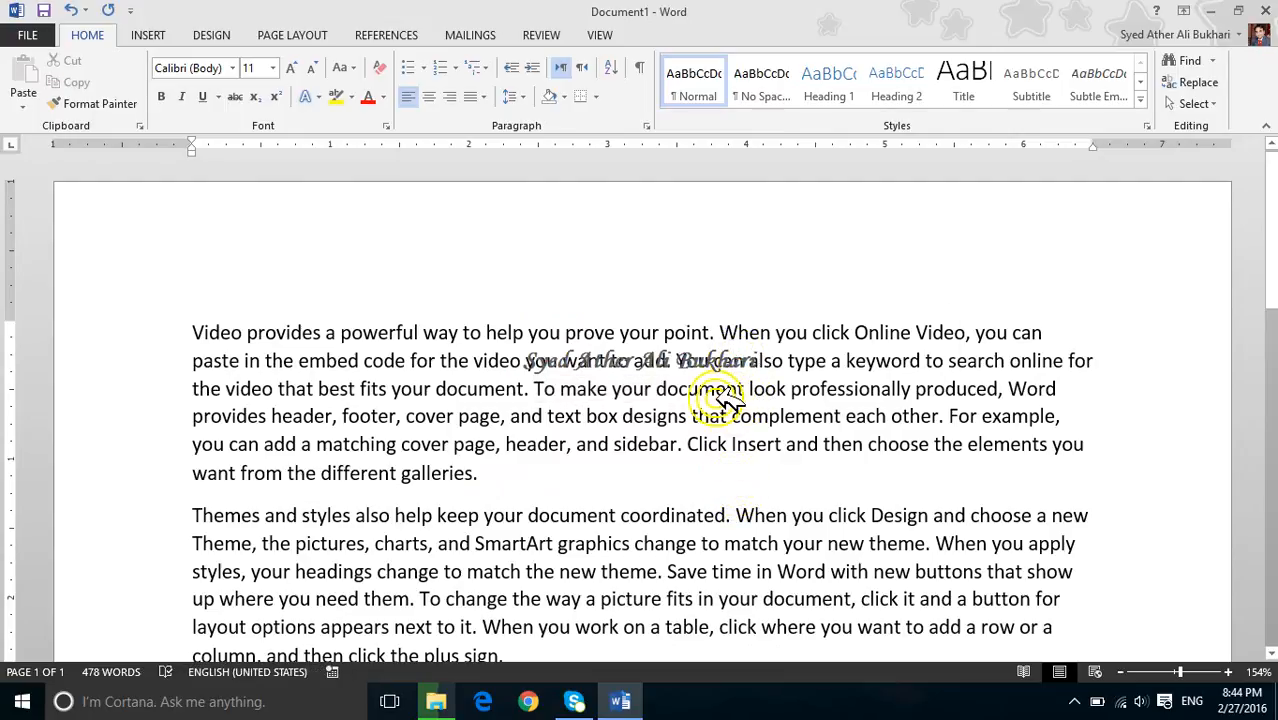
{"action": "double_click", "coordinate": [717, 390]}
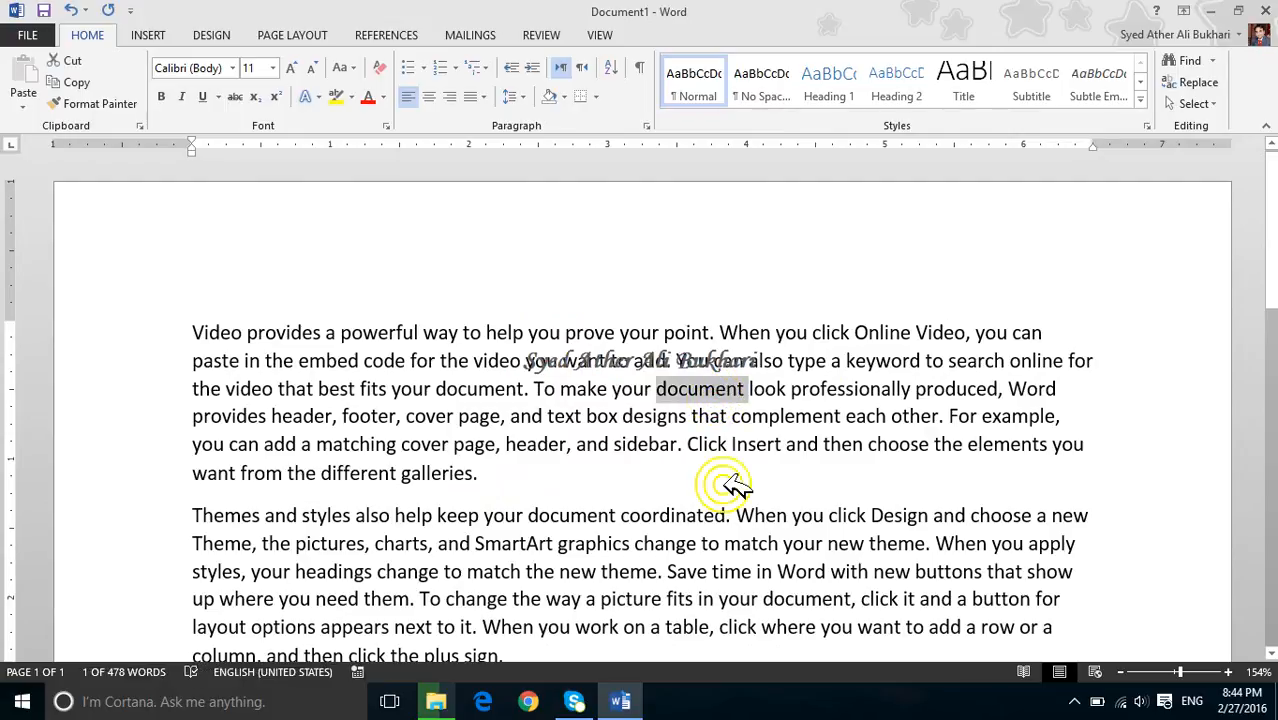
{"action": "left_click", "coordinate": [744, 397]}
{"action": "left_click_drag", "start_coordinate": [748, 383], "coordinate": [533, 390]}
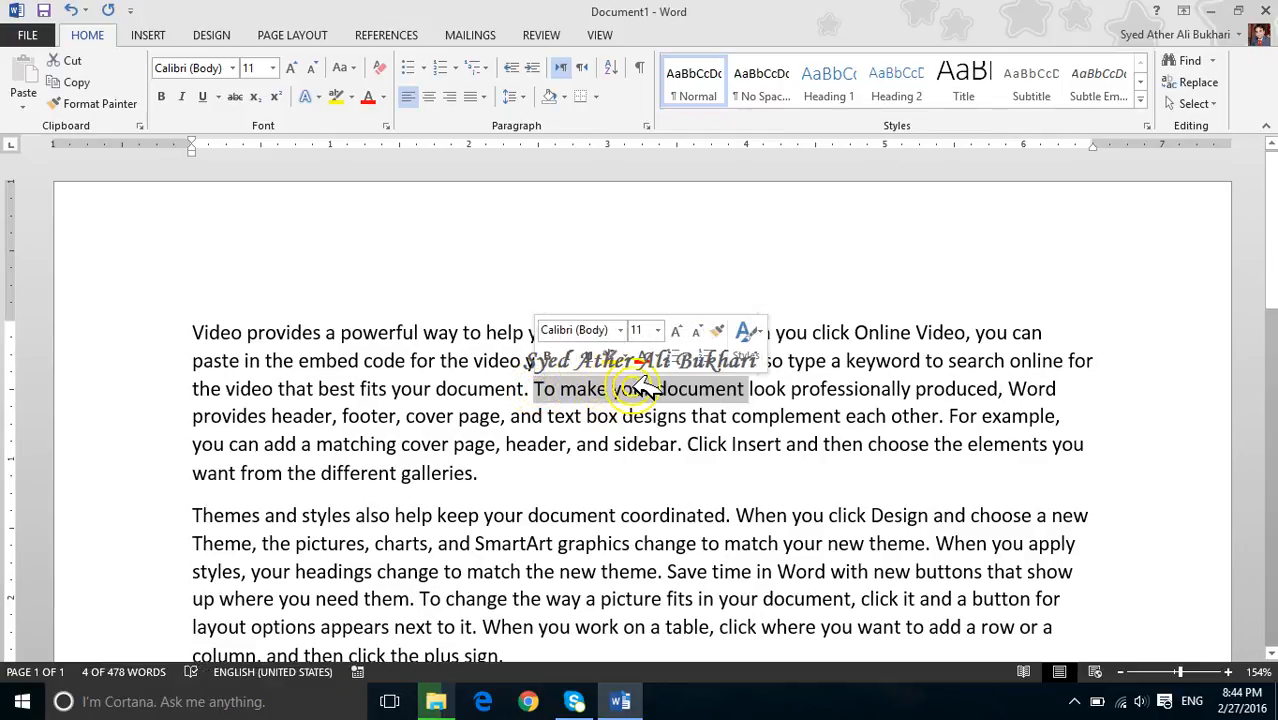
{"action": "left_click", "coordinate": [633, 386]}
{"action": "left_click", "coordinate": [743, 381]}
- Make the phrase "To make your document" in the first paragraph bold, italic and underlined
{"action": "left_click_drag", "start_coordinate": [748, 381], "coordinate": [534, 386]}
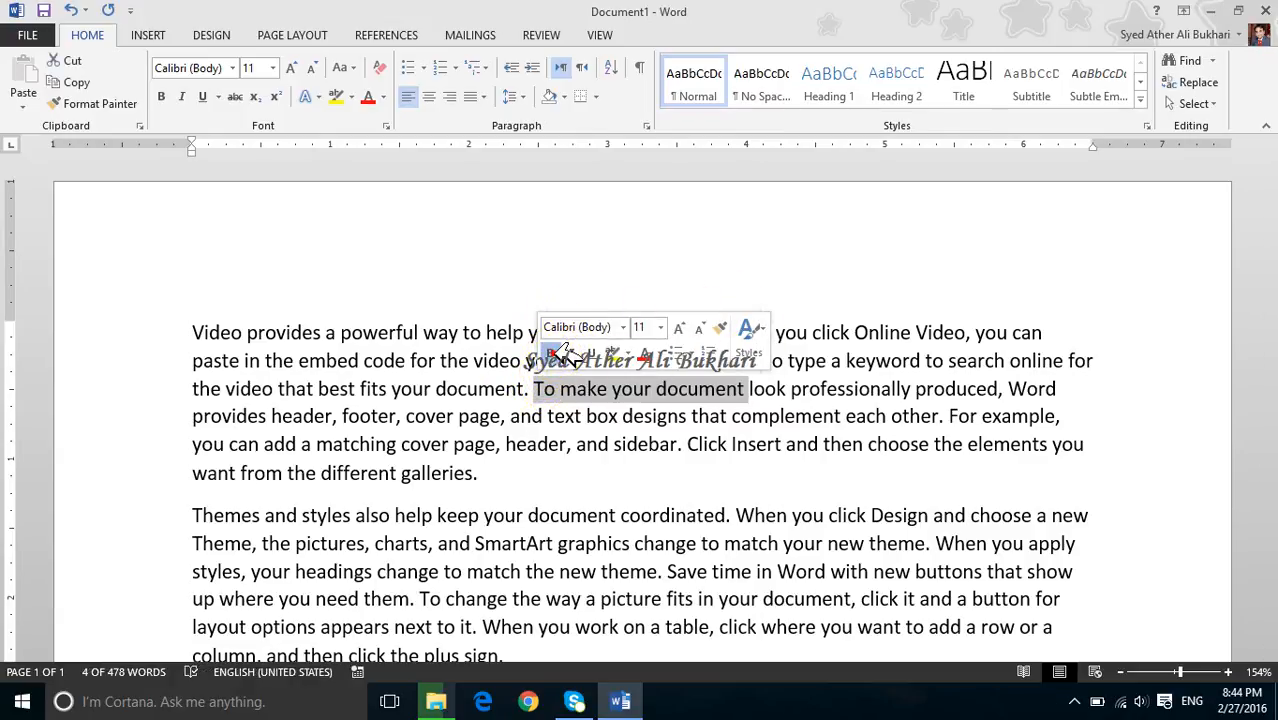
{"action": "left_click", "coordinate": [558, 354]}
{"action": "left_click", "coordinate": [567, 354]}
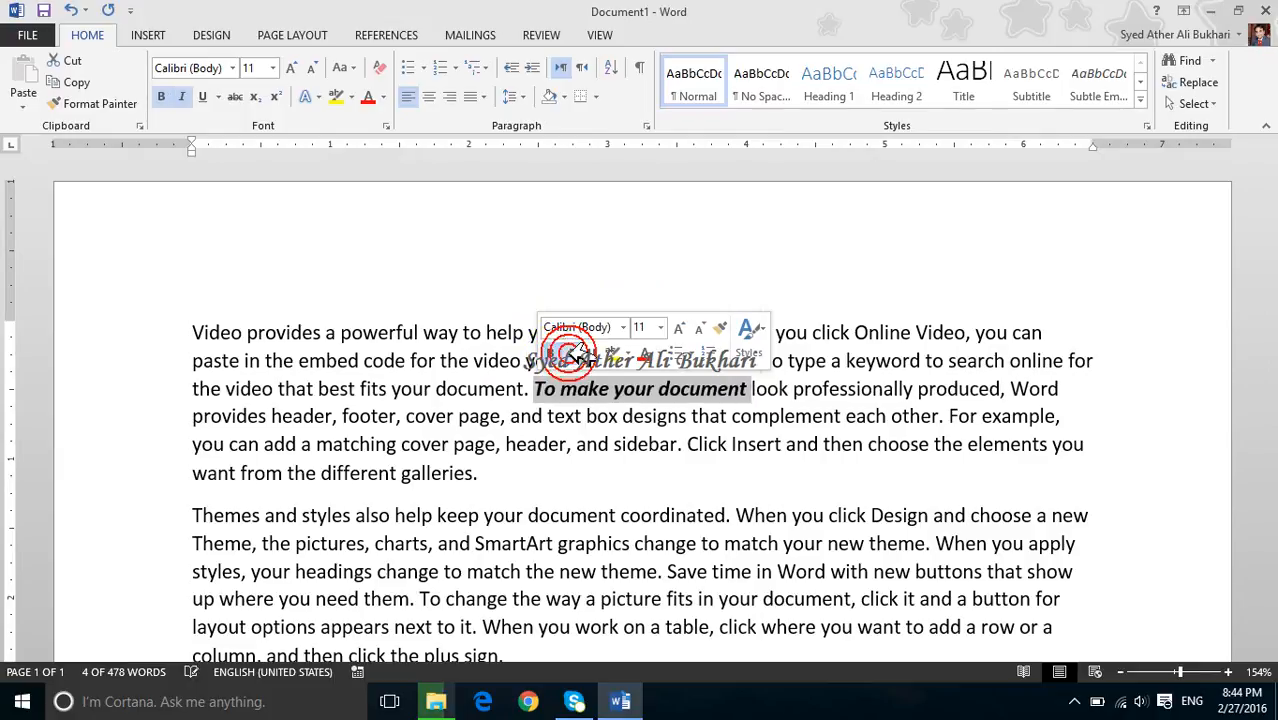
{"action": "left_click", "coordinate": [588, 355]}
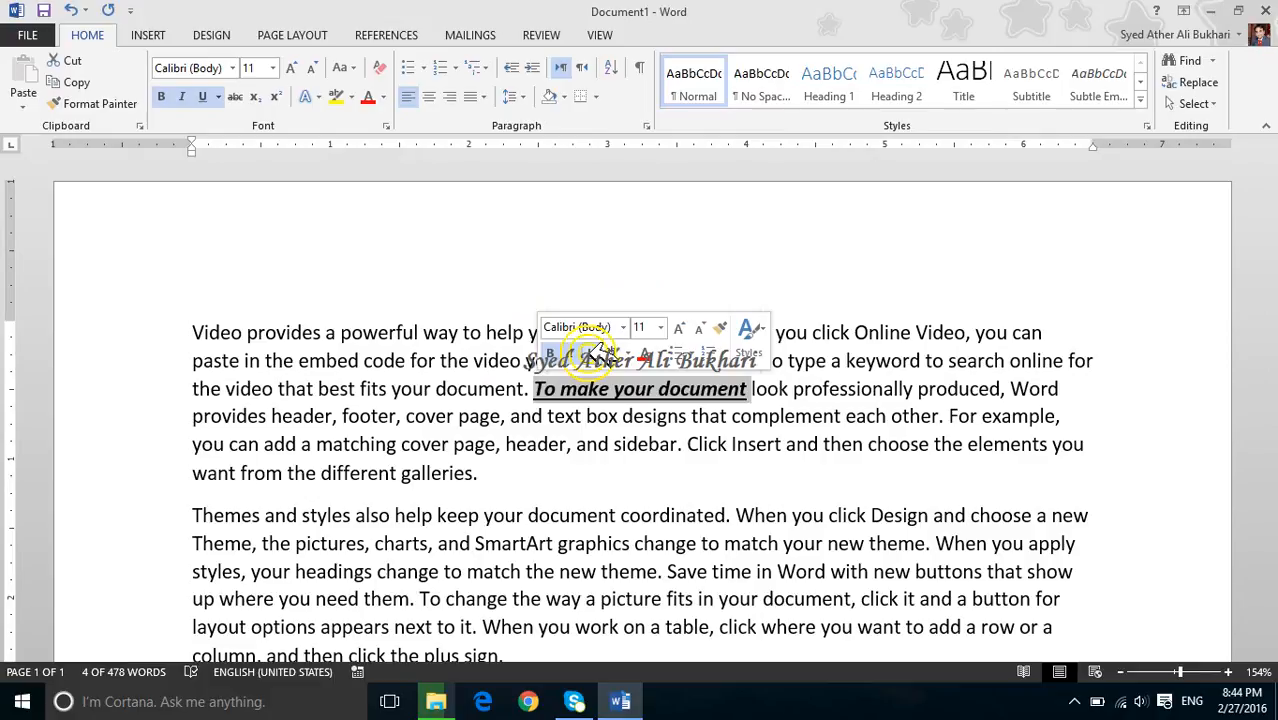
{"action": "left_click", "coordinate": [614, 418]}
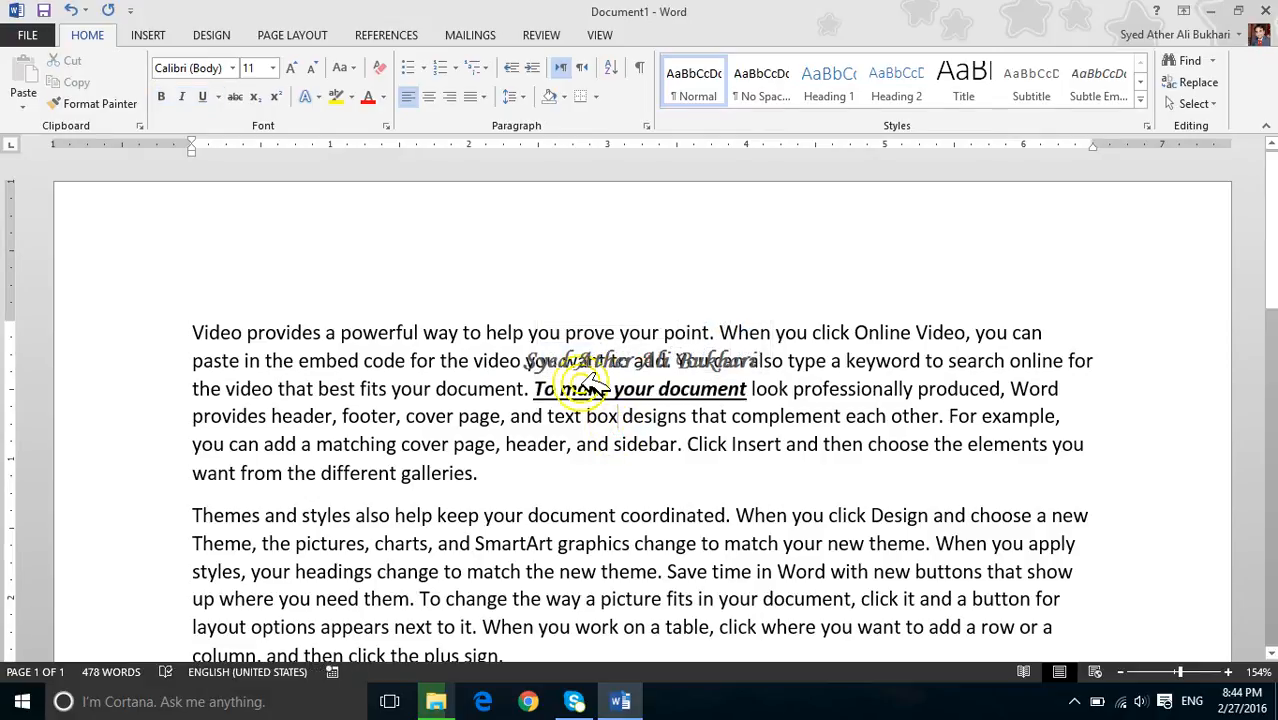
- Highlight the phrases "and text box" and "you want to" in the first paragraph in yellow
{"action": "left_click_drag", "start_coordinate": [606, 420], "coordinate": [512, 420]}
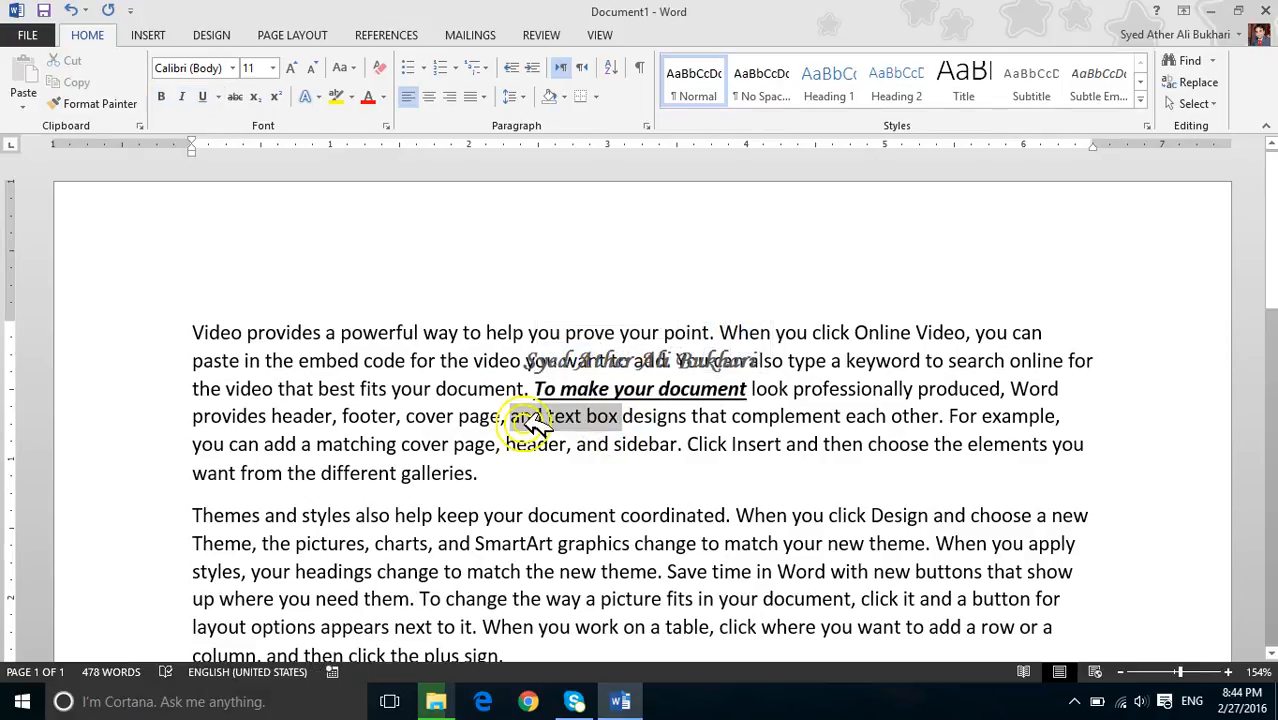
{"action": "left_click", "coordinate": [342, 98]}
{"action": "left_click", "coordinate": [555, 380]}
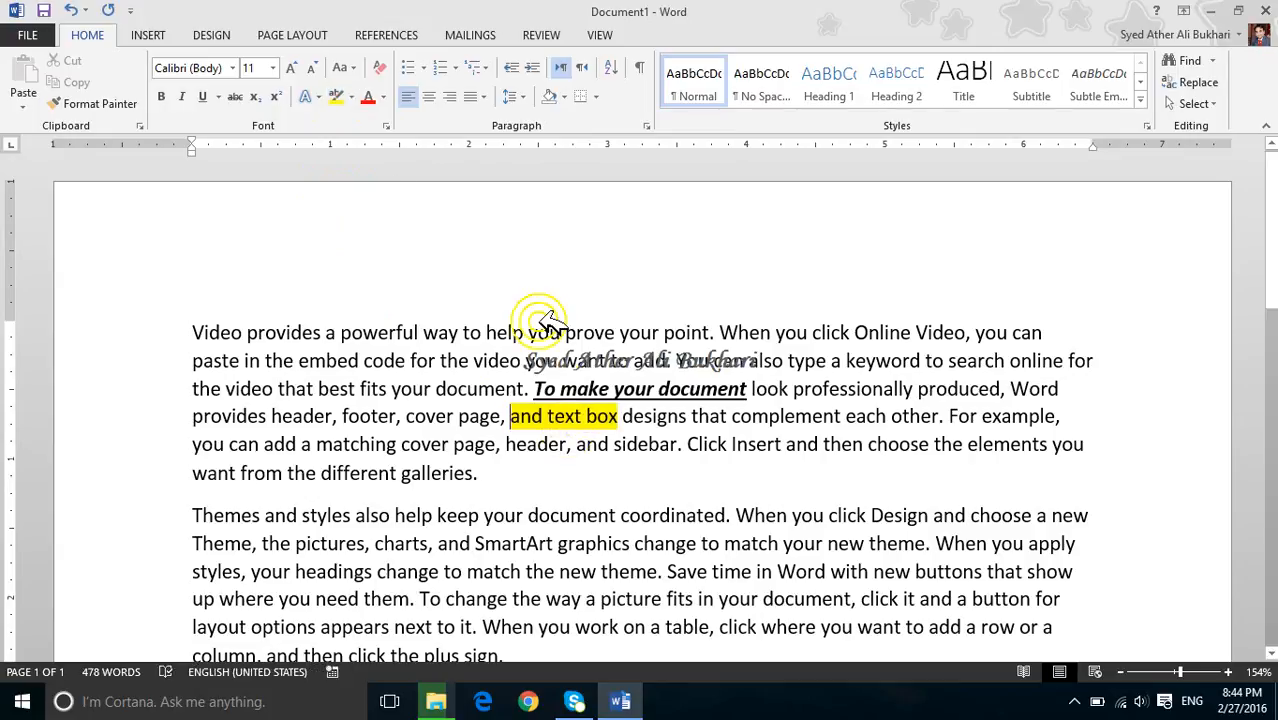
{"action": "left_click_drag", "start_coordinate": [526, 362], "coordinate": [628, 362]}
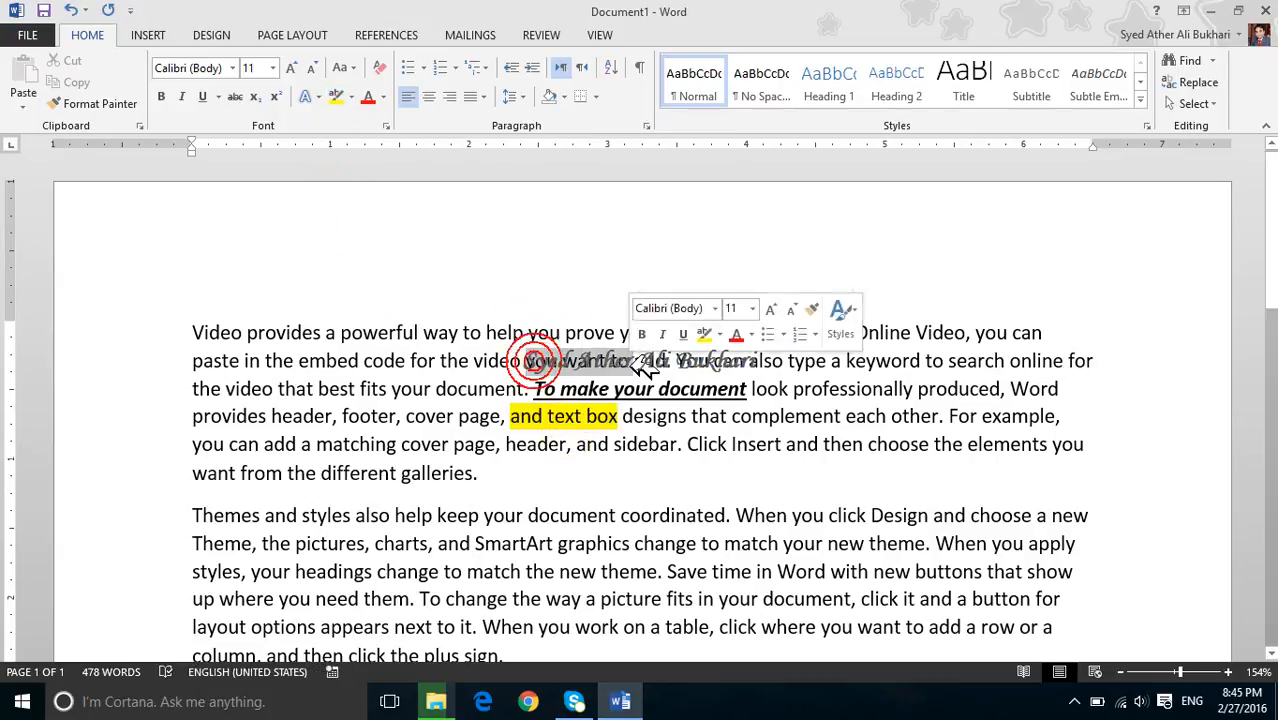
{"action": "left_click", "coordinate": [342, 98]}
{"action": "left_click_drag", "start_coordinate": [318, 389], "coordinate": [432, 389]}
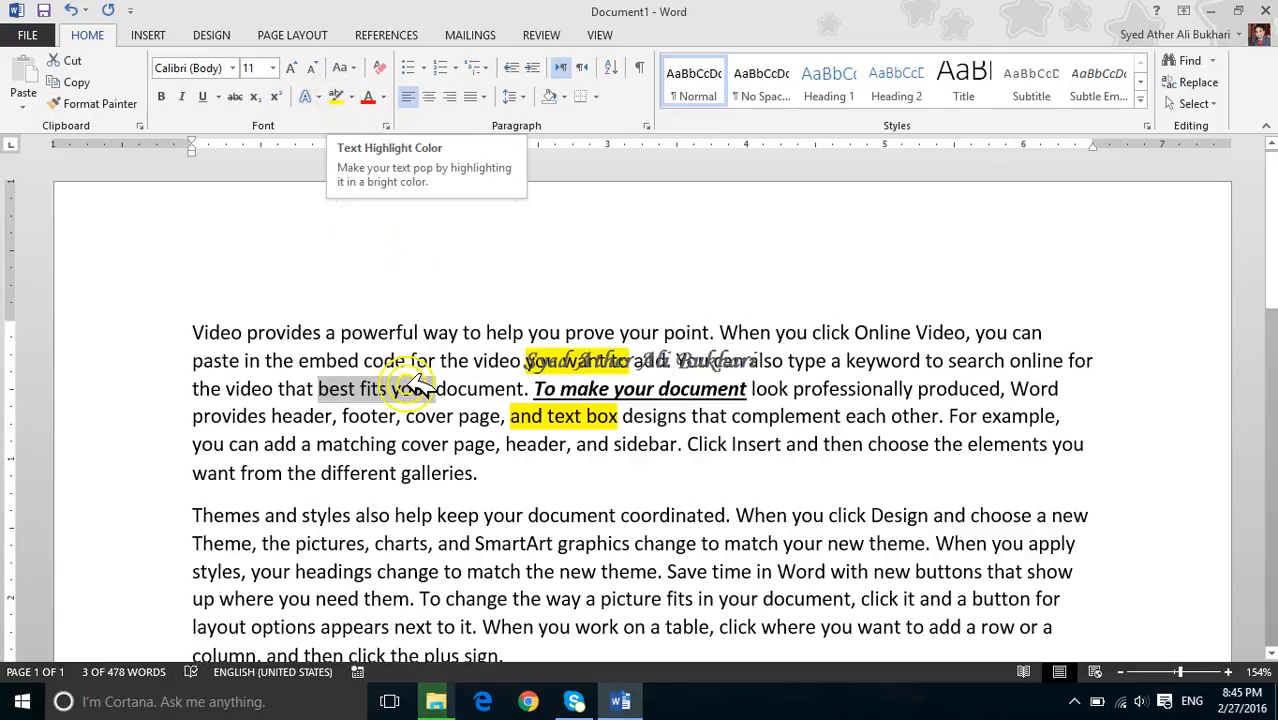
{"action": "left_click", "coordinate": [408, 387]}
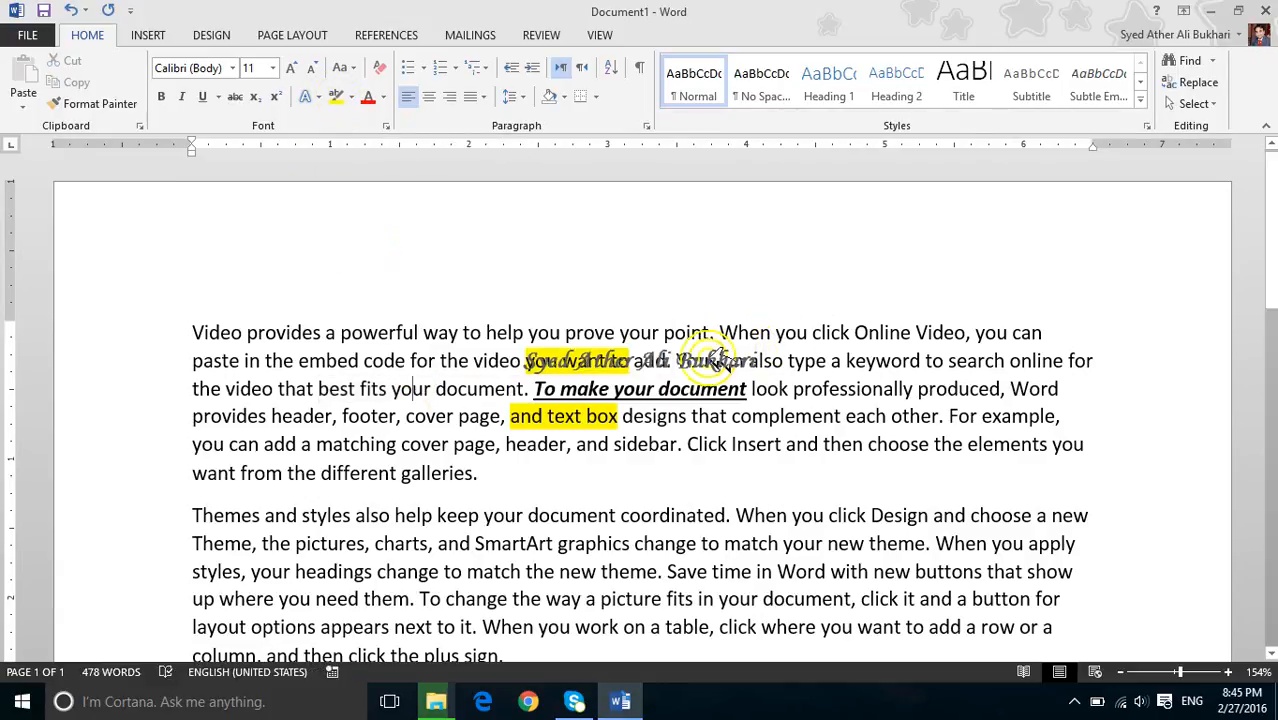
- Make the phrase "You can also type a" in the first paragraph bold, italic and underlined
{"action": "left_click_drag", "start_coordinate": [676, 358], "coordinate": [845, 362]}
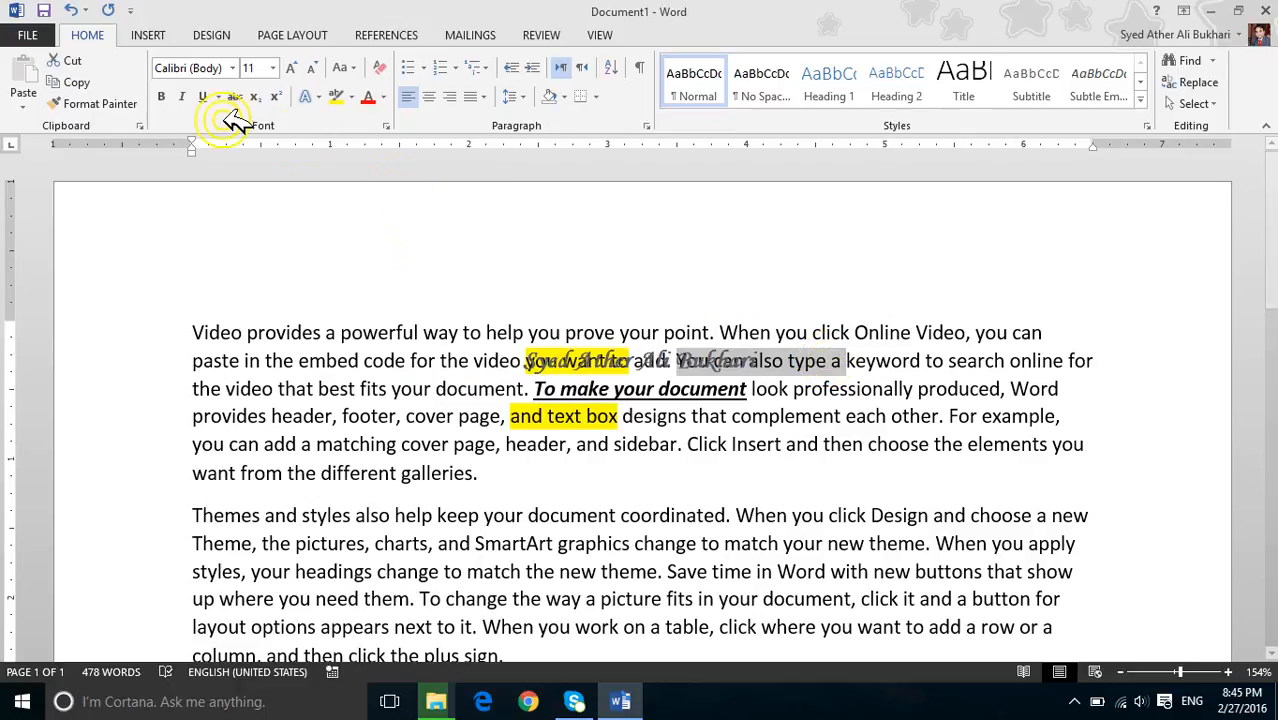
{"action": "left_click", "coordinate": [172, 95]}
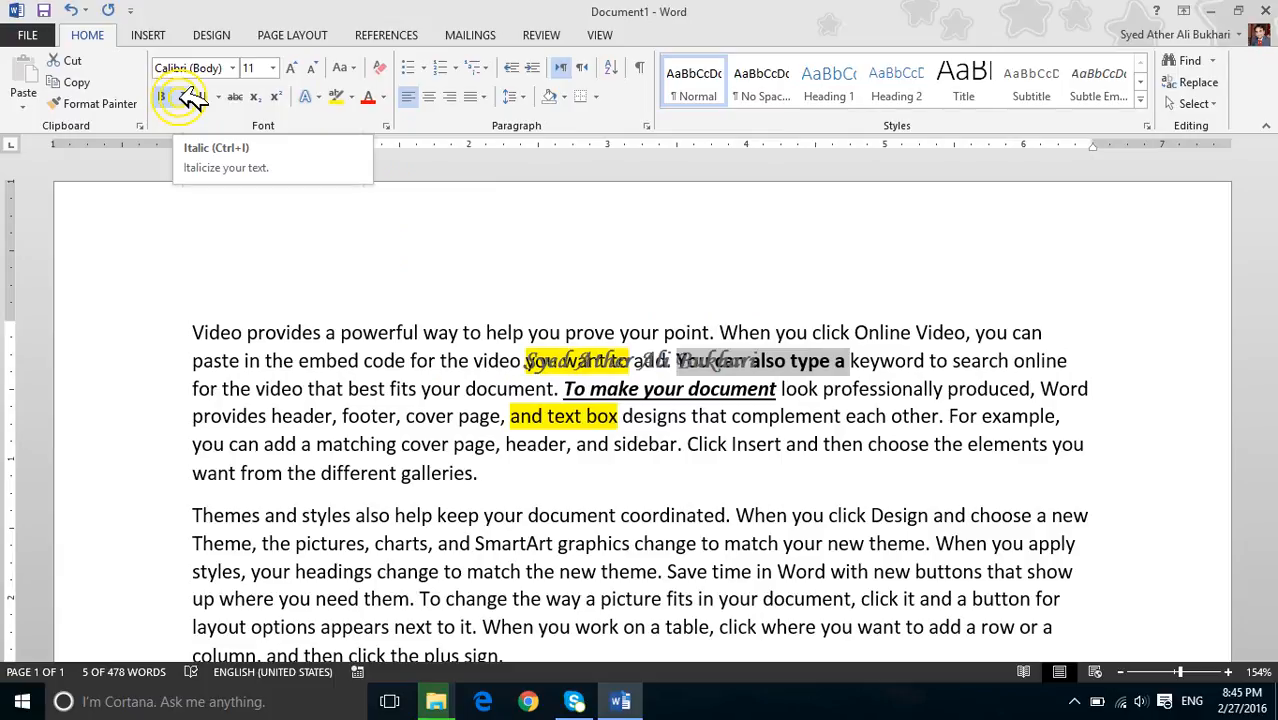
{"action": "left_click", "coordinate": [186, 92]}
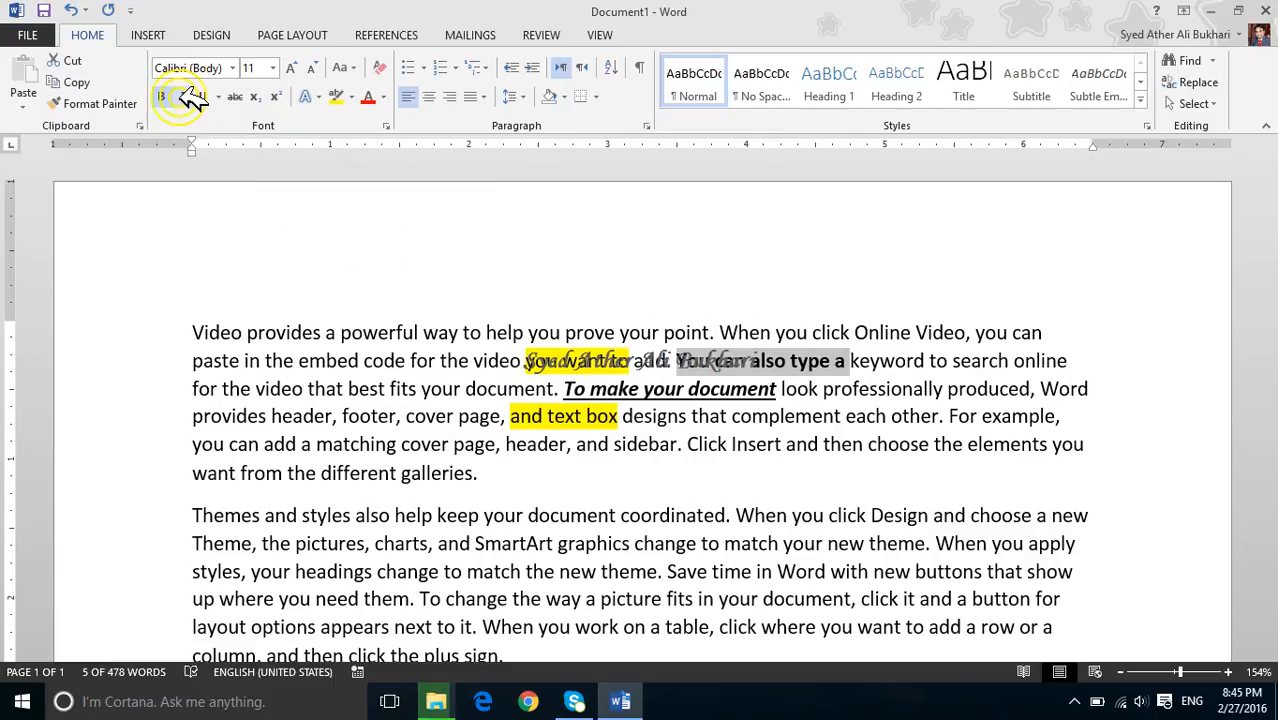
{"action": "left_click", "coordinate": [184, 95]}
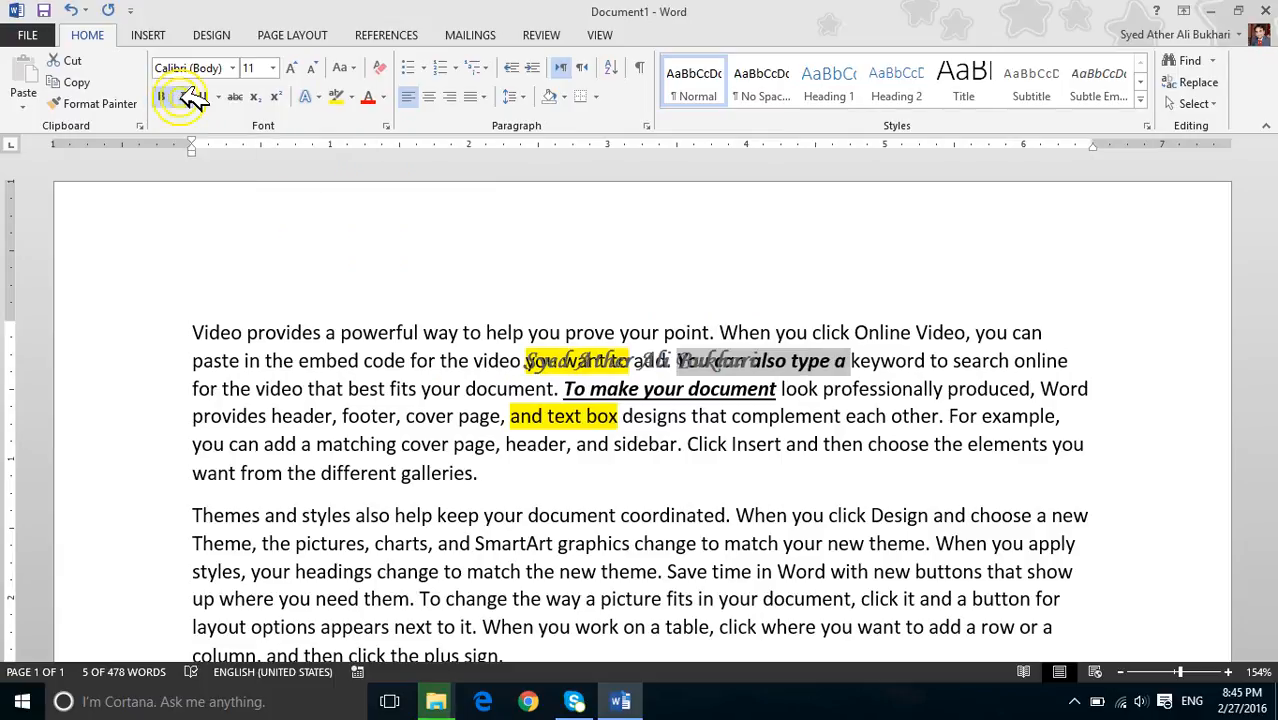
{"action": "left_click", "coordinate": [184, 94]}
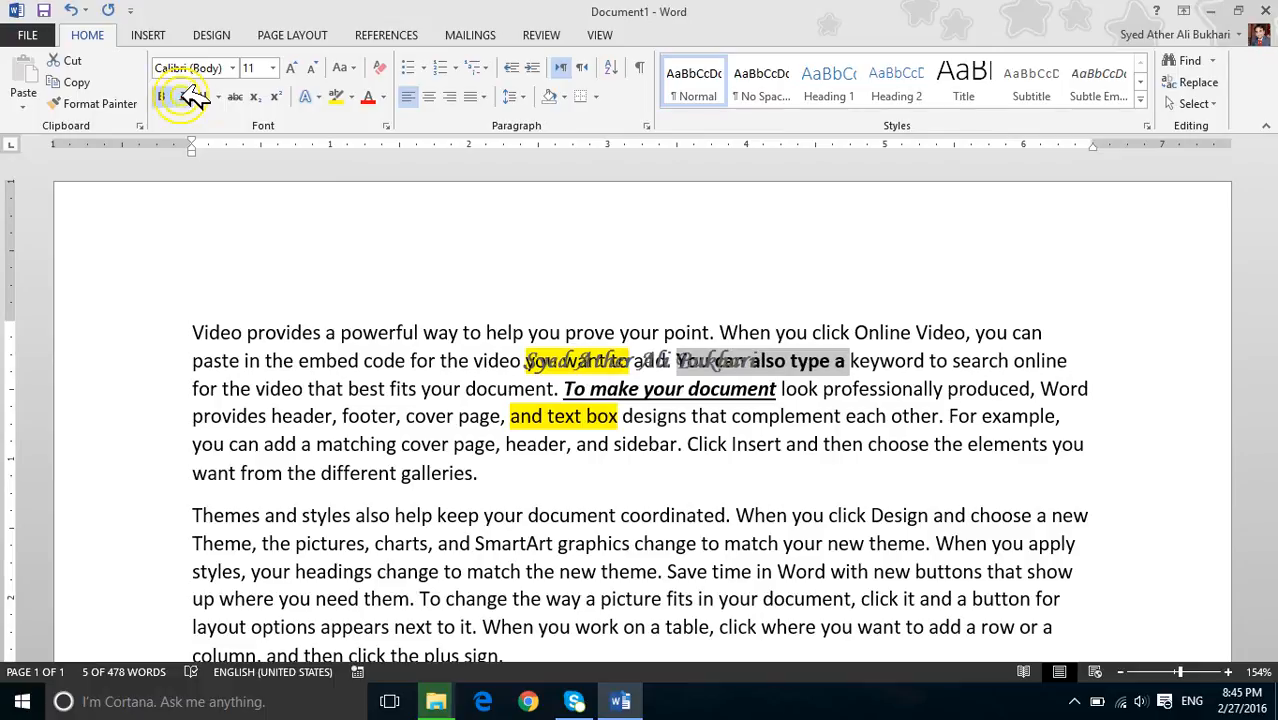
{"action": "left_click", "coordinate": [185, 95]}
{"action": "left_click", "coordinate": [185, 95]}
{"action": "left_click", "coordinate": [185, 95]}
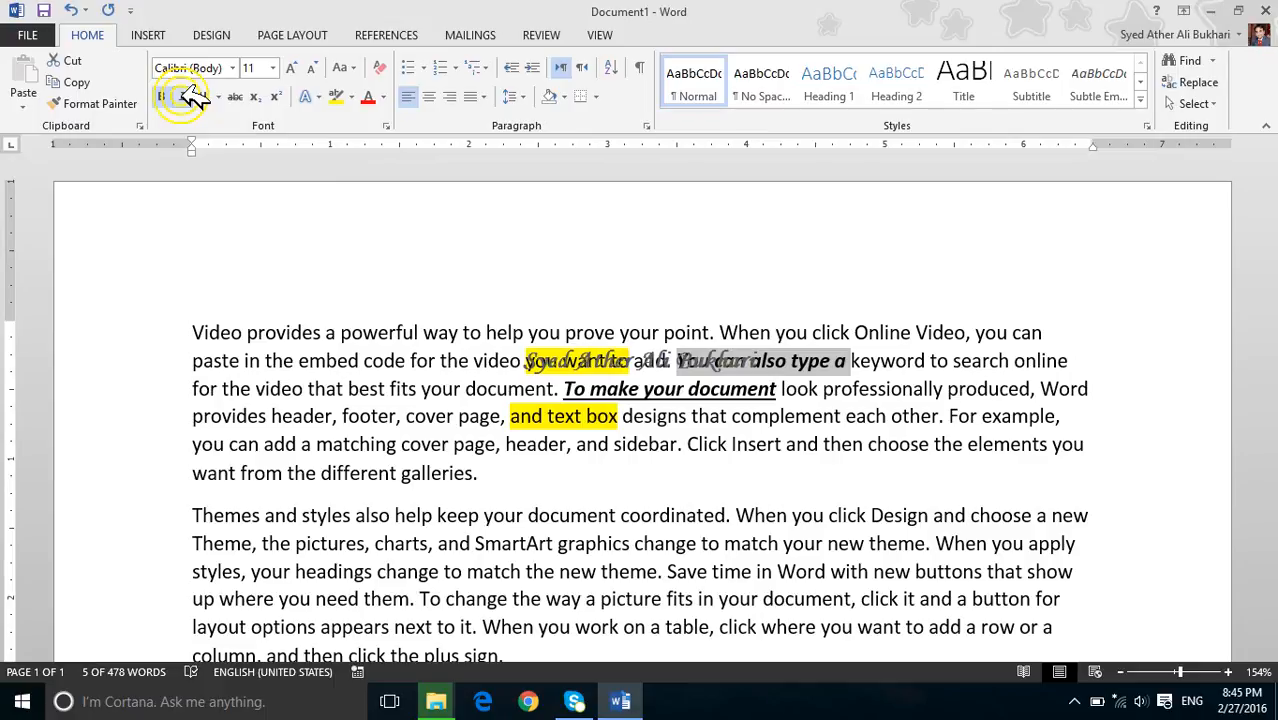
{"action": "left_click", "coordinate": [183, 96]}
{"action": "left_click", "coordinate": [182, 96]}
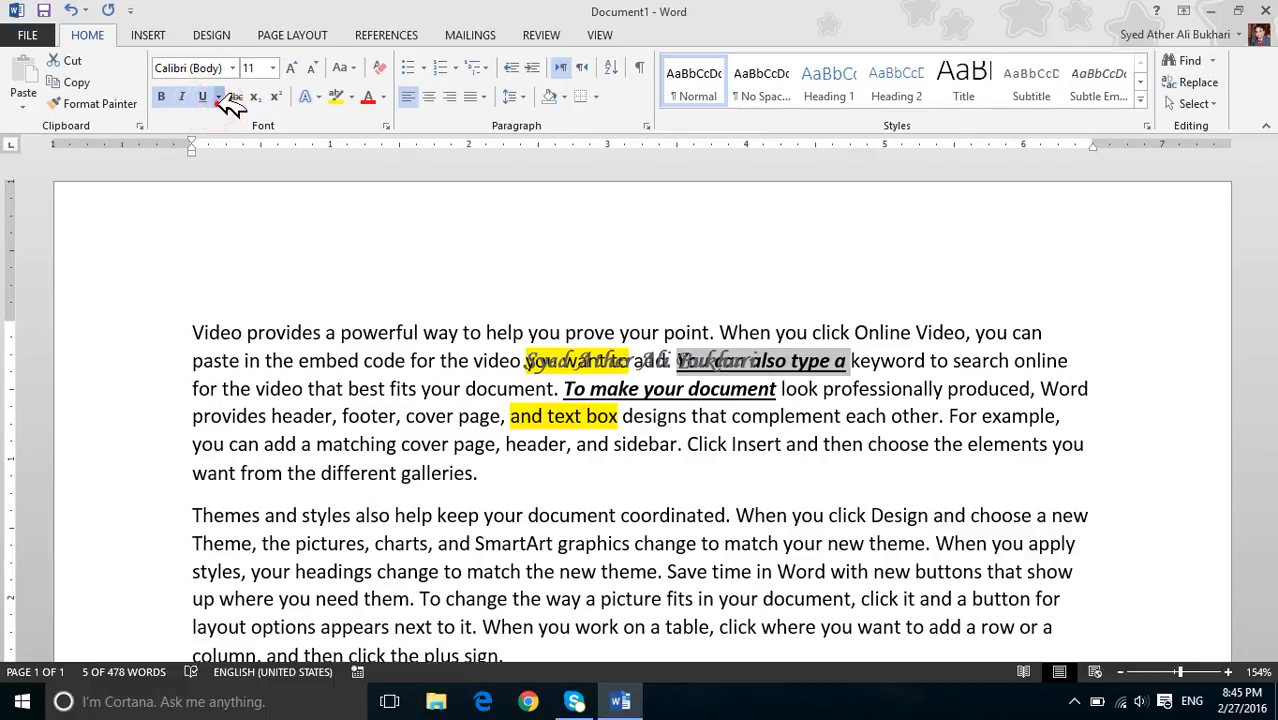
- Change the underline style of "You can also type a" to the thick wavy line through the full font settings
{"action": "left_click", "coordinate": [216, 97]}
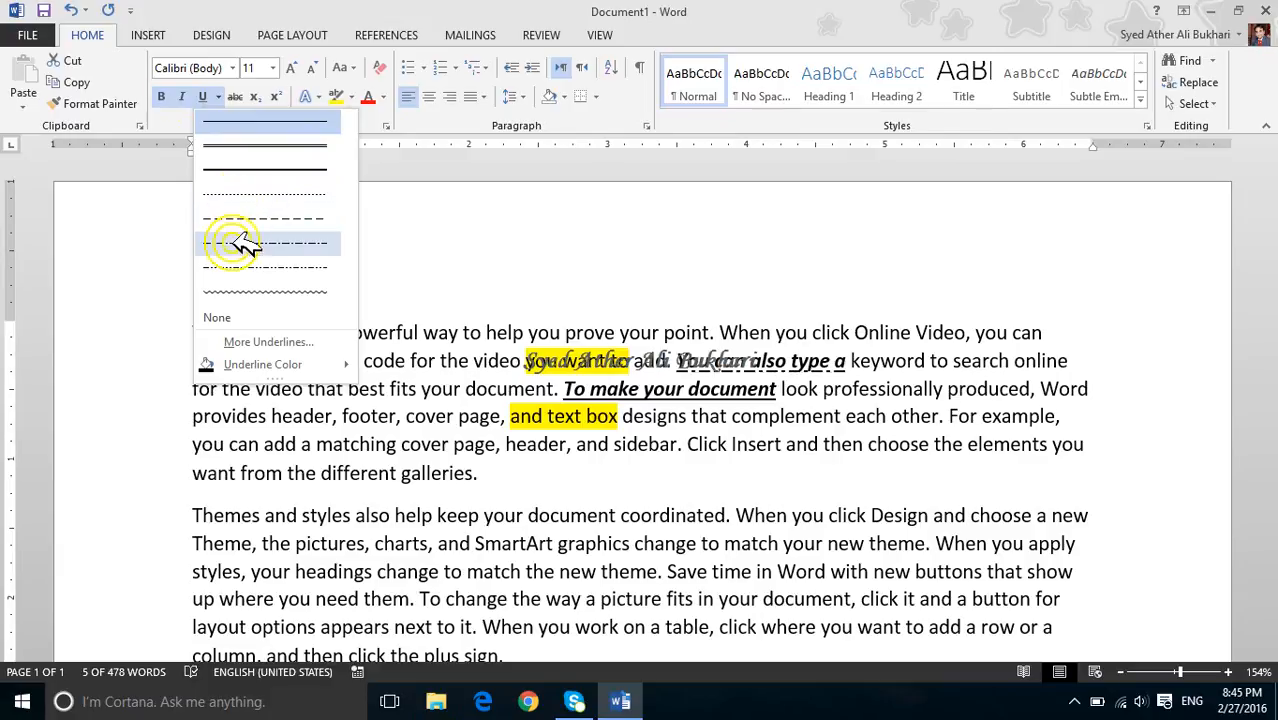
{"action": "left_click", "coordinate": [265, 363]}
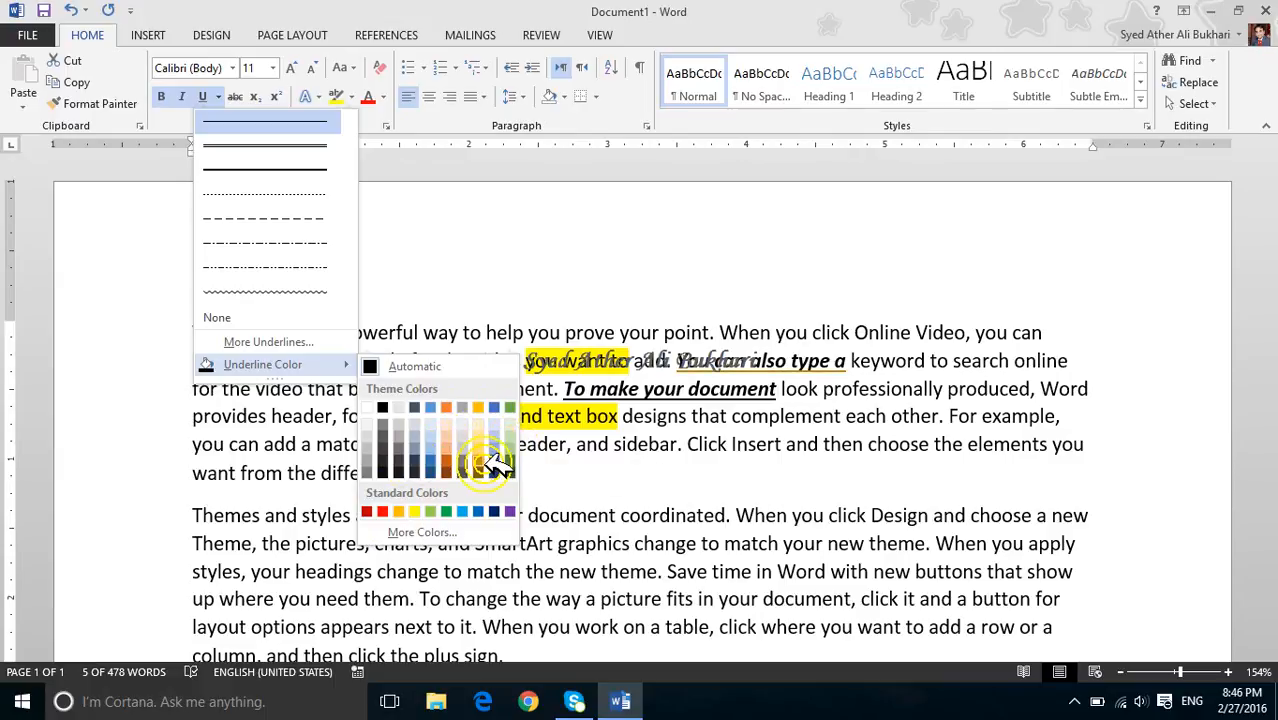
{"action": "left_click", "coordinate": [328, 342]}
{"action": "left_click_drag", "start_coordinate": [479, 74], "coordinate": [230, 40]}
{"action": "left_click", "coordinate": [190, 122]}
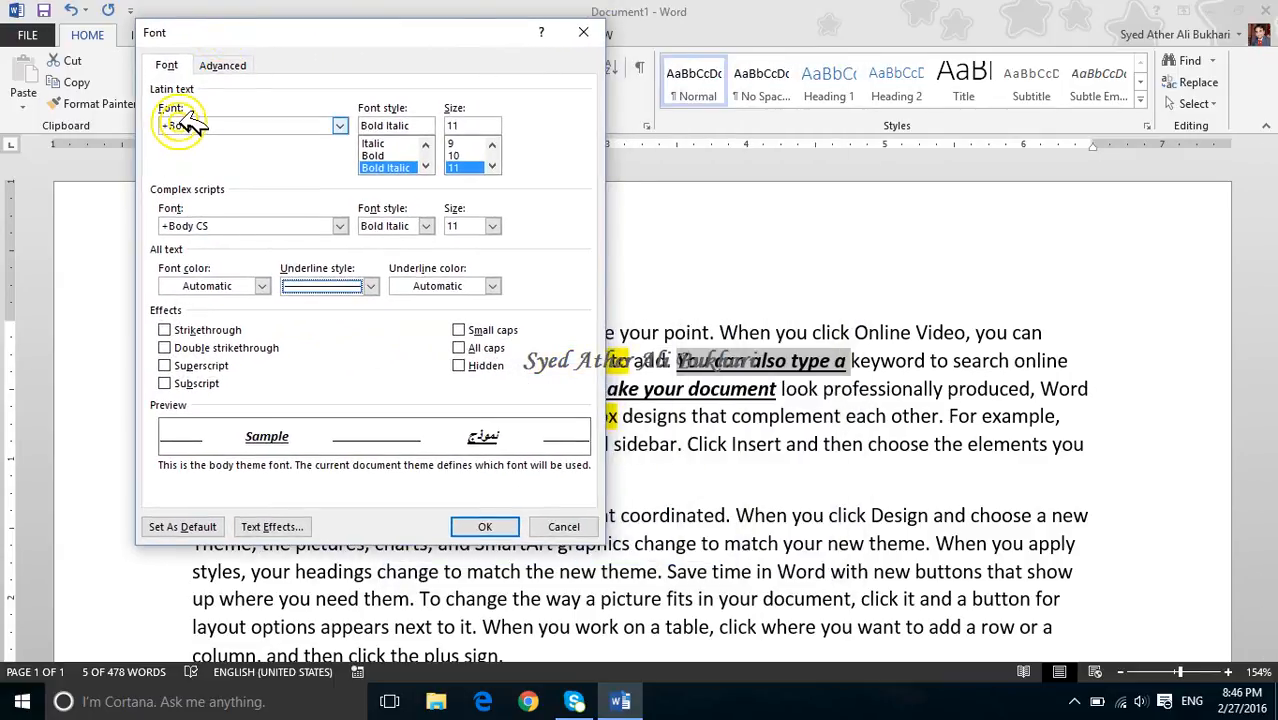
{"action": "left_click", "coordinate": [312, 286]}
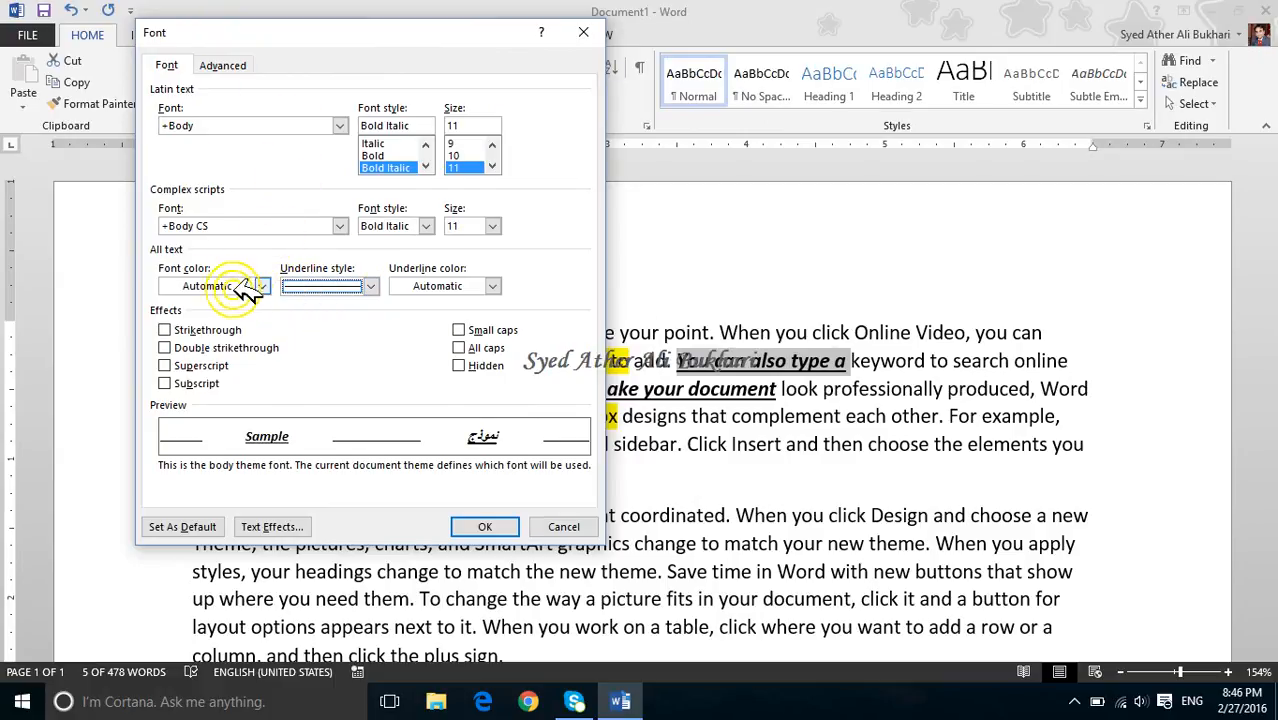
{"action": "left_click", "coordinate": [370, 286]}
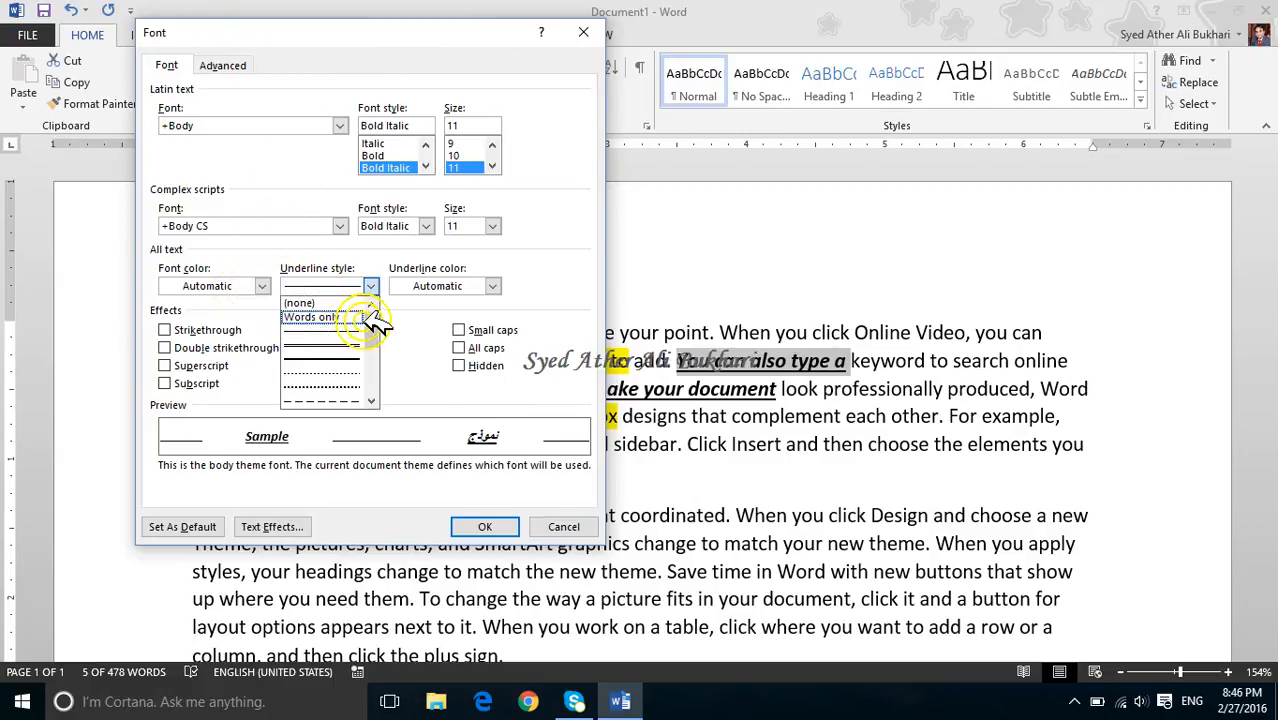
{"action": "left_click_drag", "start_coordinate": [370, 322], "coordinate": [367, 373]}
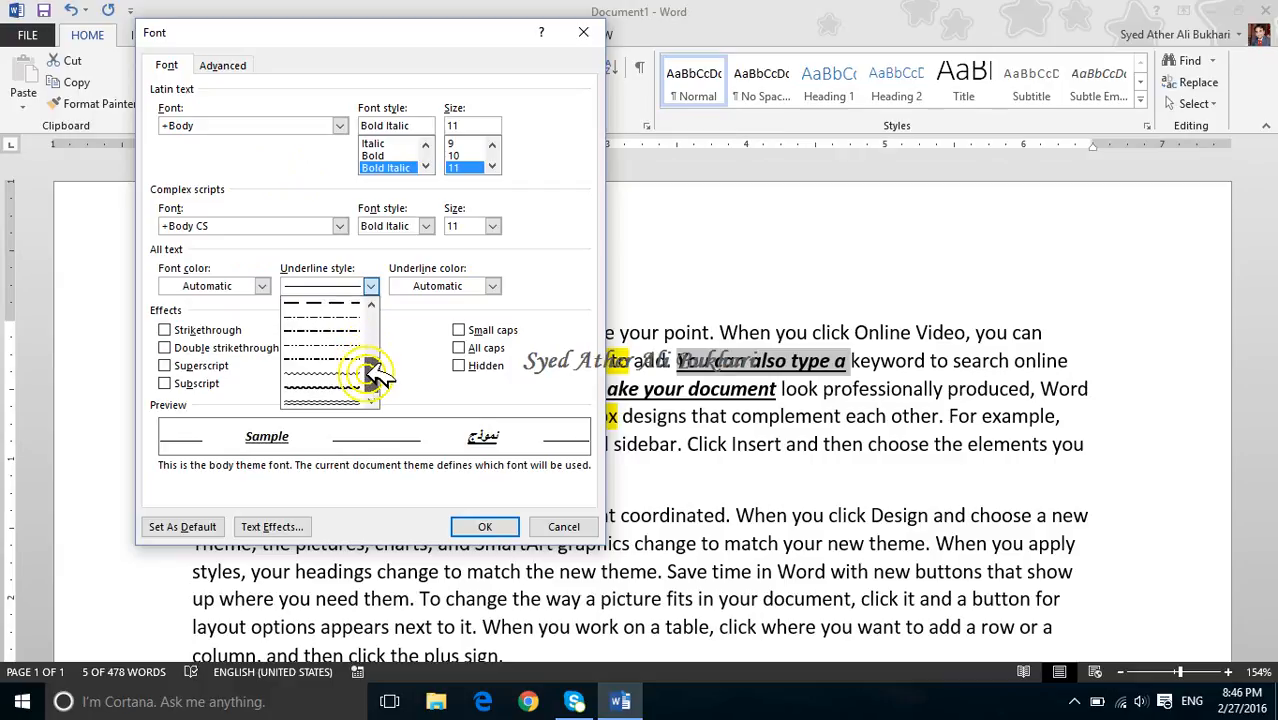
{"action": "left_click", "coordinate": [356, 386]}
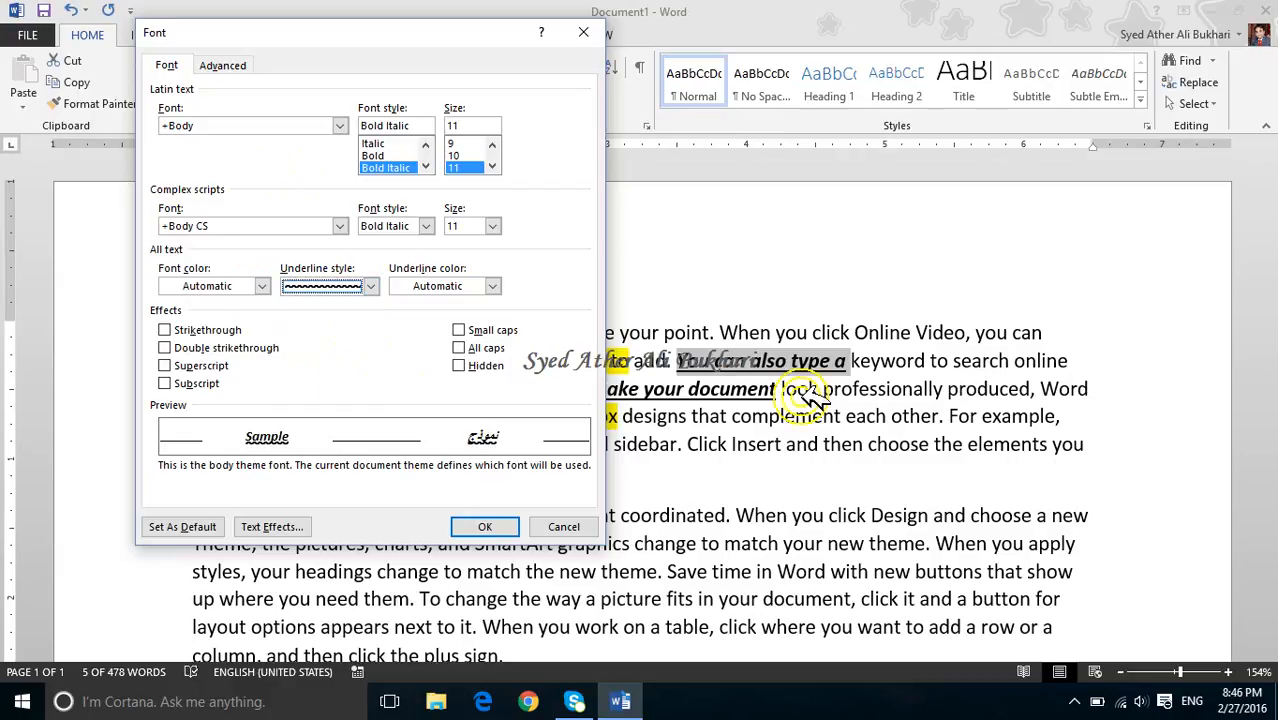
{"action": "left_click", "coordinate": [490, 527]}
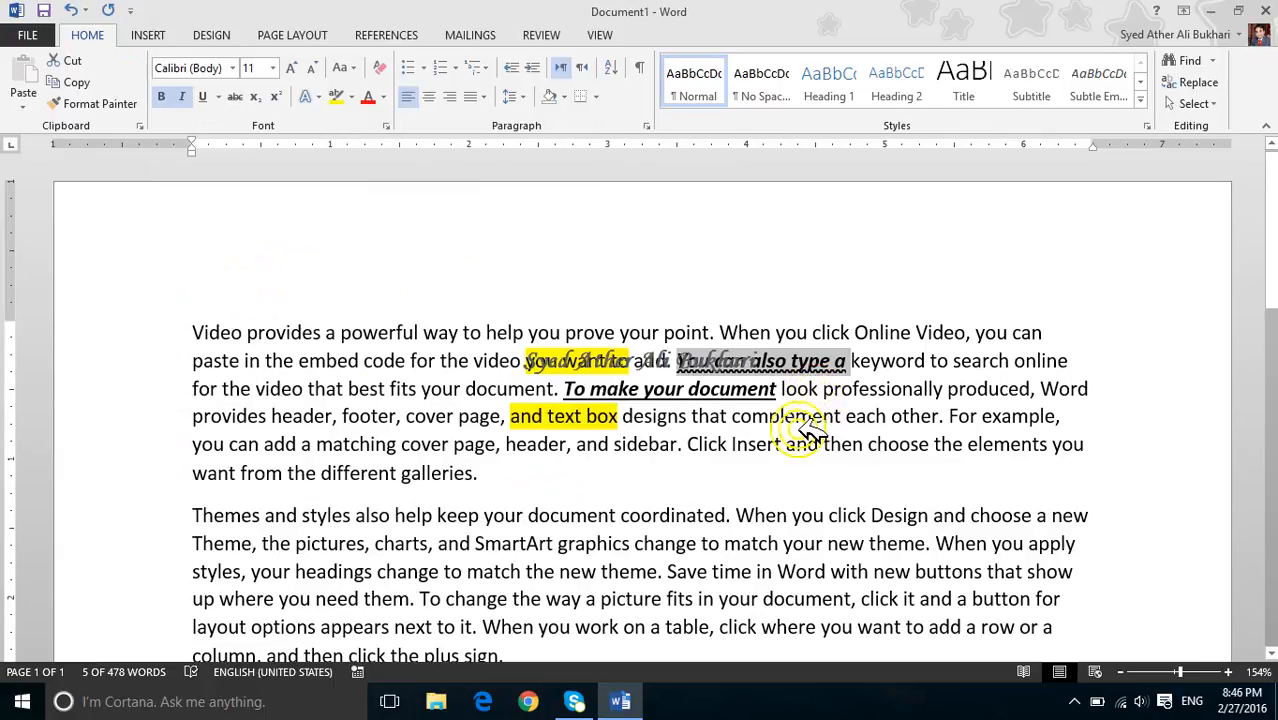
- Underline the phrase "matching cover page, header, and sidebar. Click" in the first paragraph with the Words only style through the full font settings
{"action": "left_click_drag", "start_coordinate": [731, 444], "coordinate": [365, 432]}
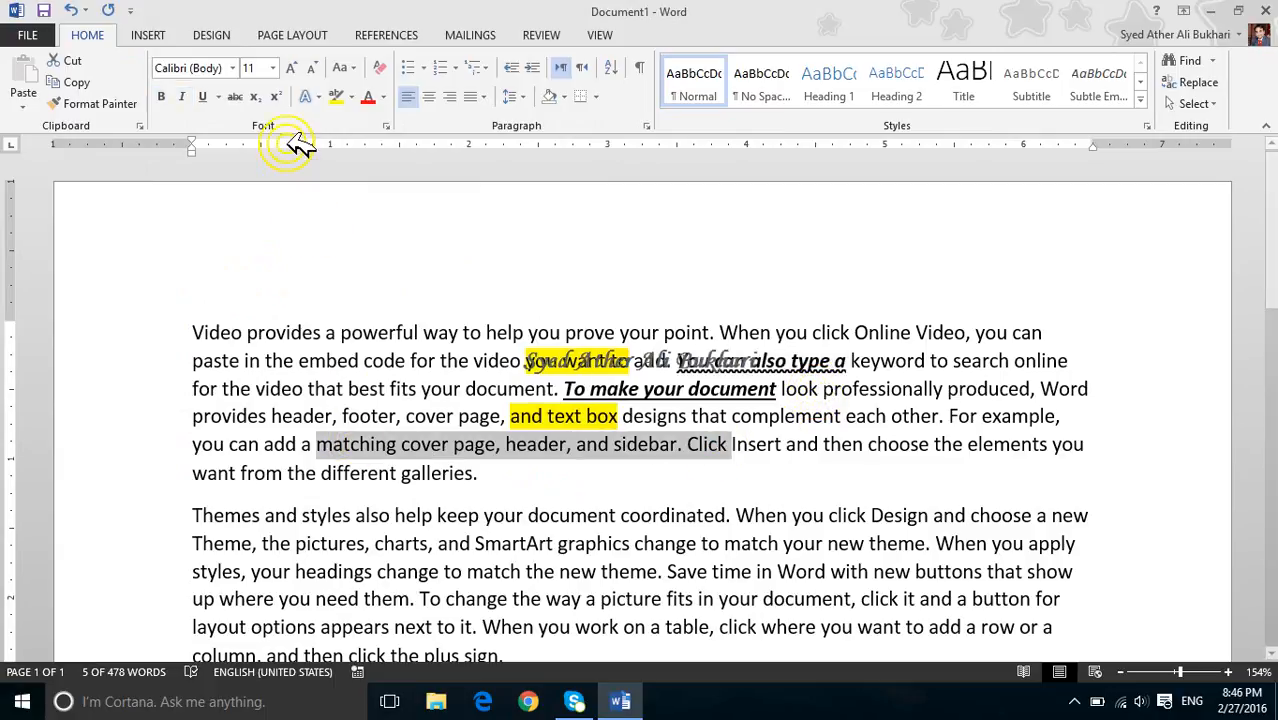
{"action": "left_click", "coordinate": [386, 126]}
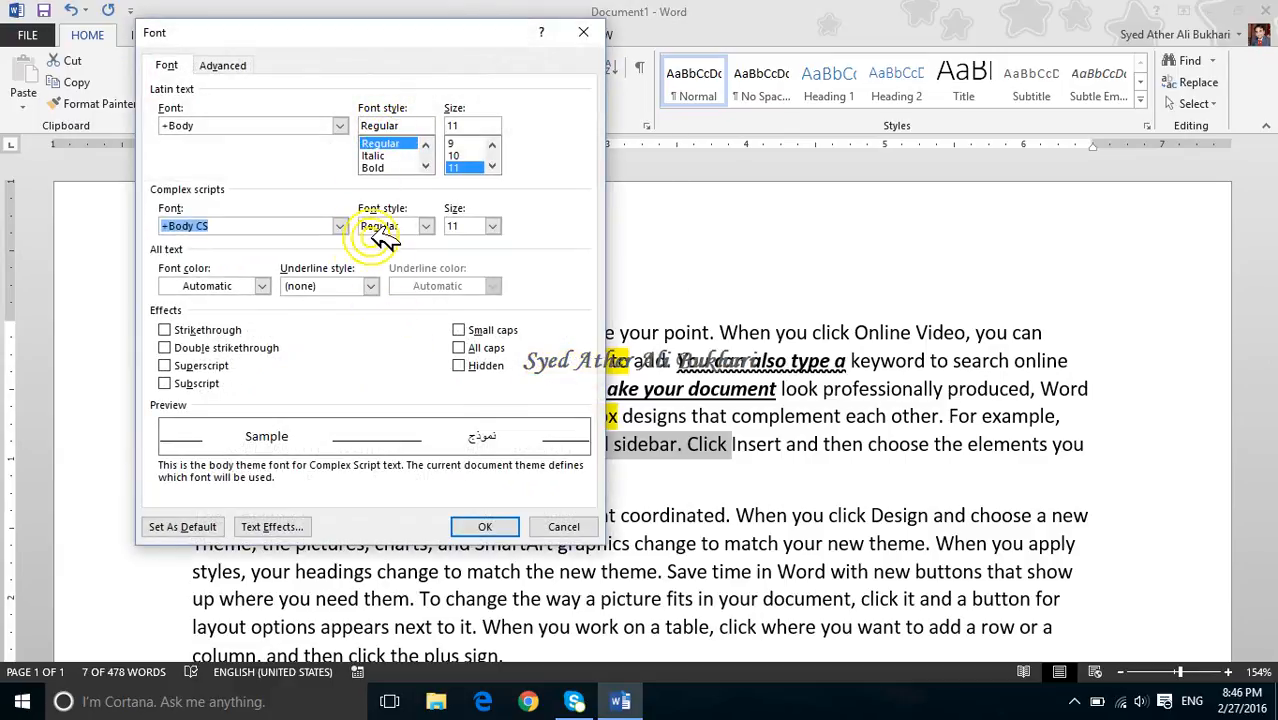
{"action": "left_click", "coordinate": [362, 285]}
{"action": "mouse_move", "coordinate": [371, 322]}
{"action": "left_mouse_down"}
{"action": "mouse_move", "coordinate": [376, 365]}
{"action": "mouse_move", "coordinate": [354, 394]}
{"action": "left_mouse_up"}
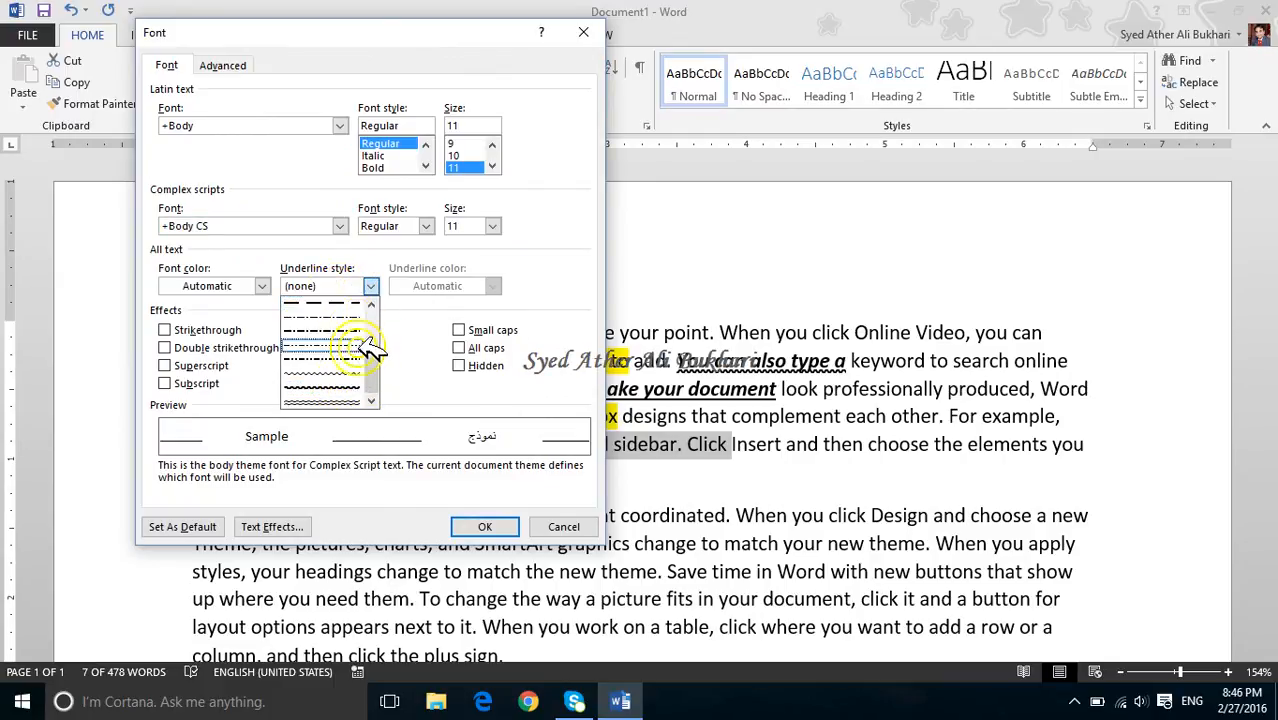
{"action": "left_click", "coordinate": [408, 38]}
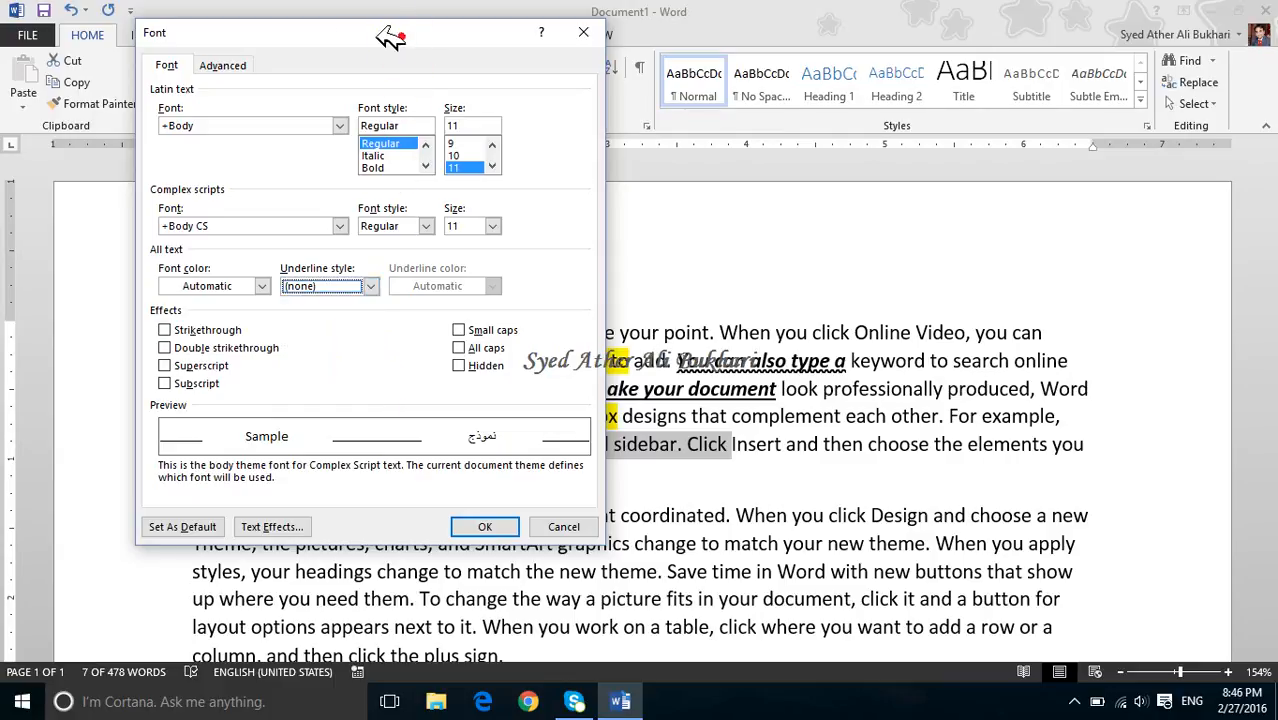
{"action": "left_click_drag", "start_coordinate": [349, 50], "coordinate": [401, 25]}
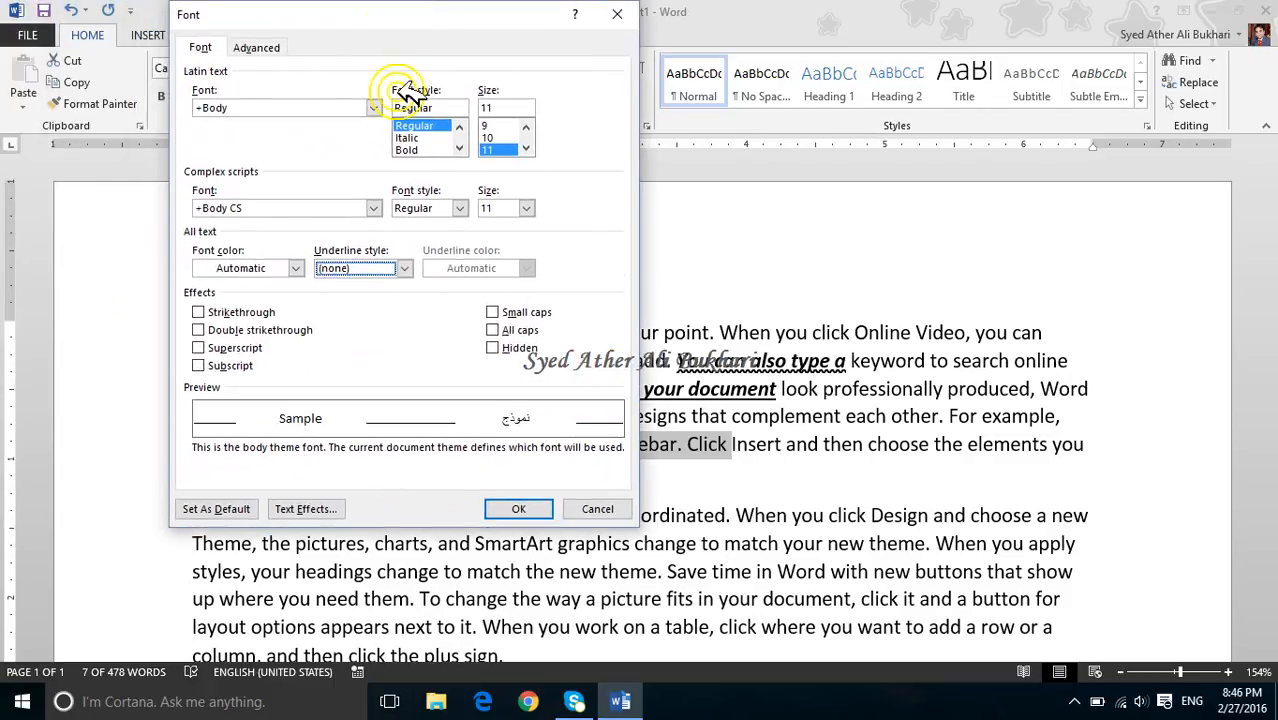
{"action": "left_click", "coordinate": [400, 269]}
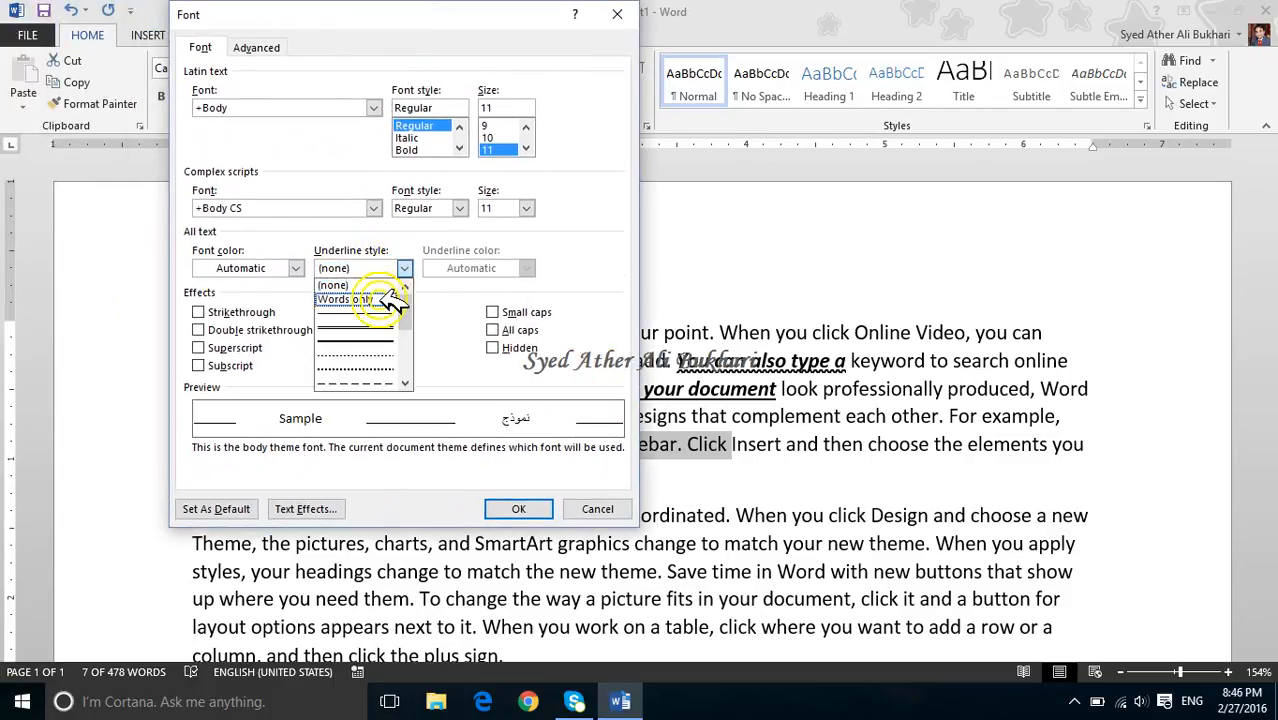
{"action": "left_click", "coordinate": [380, 300]}
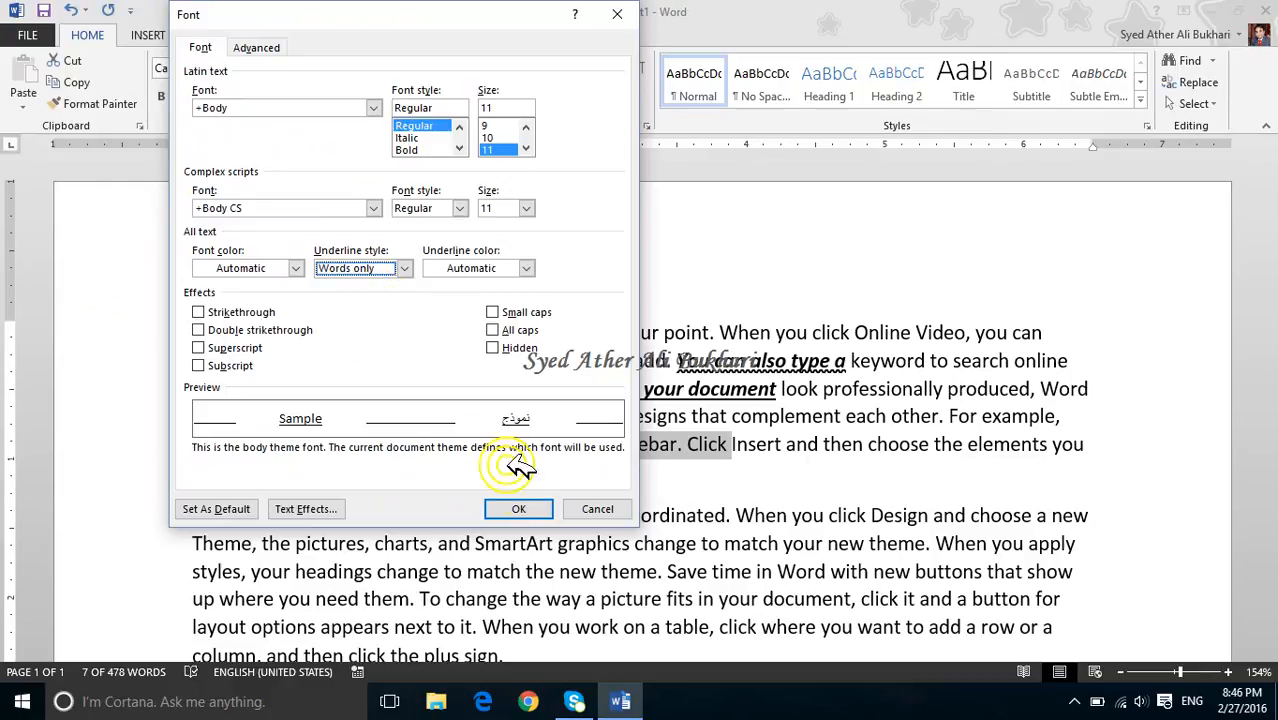
{"action": "left_click", "coordinate": [518, 509]}
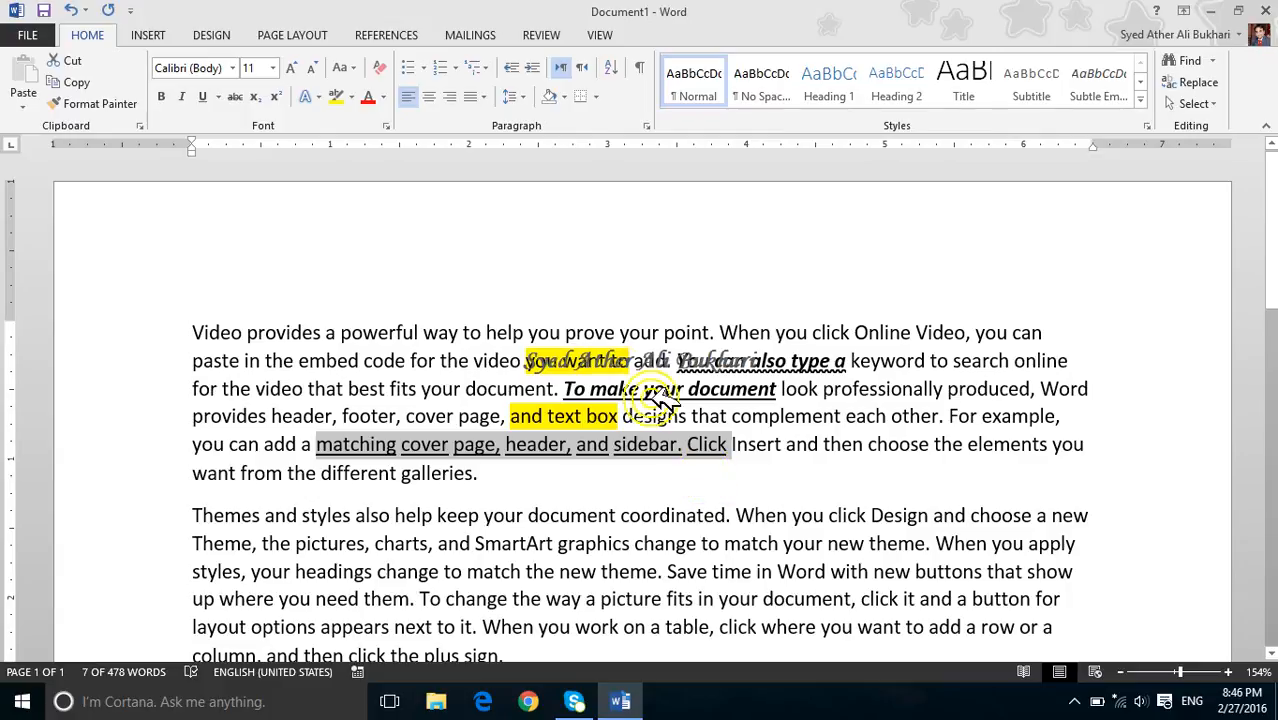
- Set the font size of the letter "w" in "powerful" in the first paragraph to 72
{"action": "left_click", "coordinate": [378, 333]}
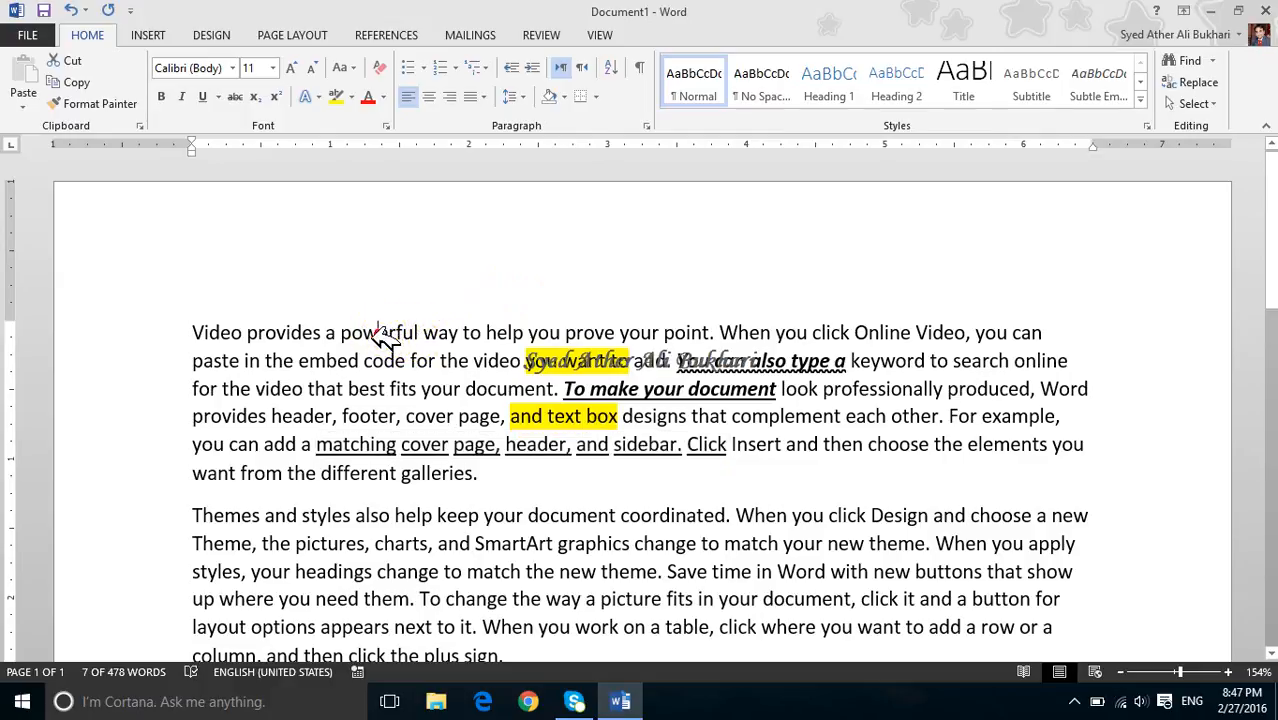
{"action": "double_click", "coordinate": [378, 335]}
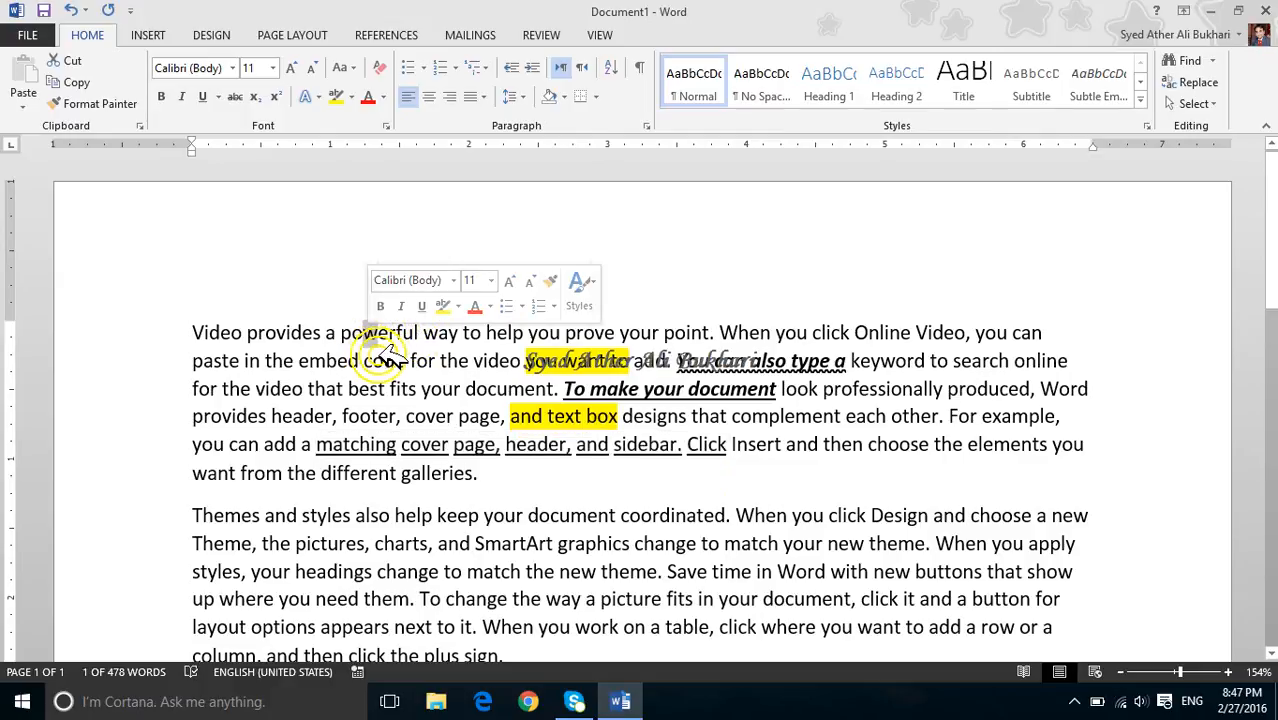
{"action": "left_click", "coordinate": [265, 68]}
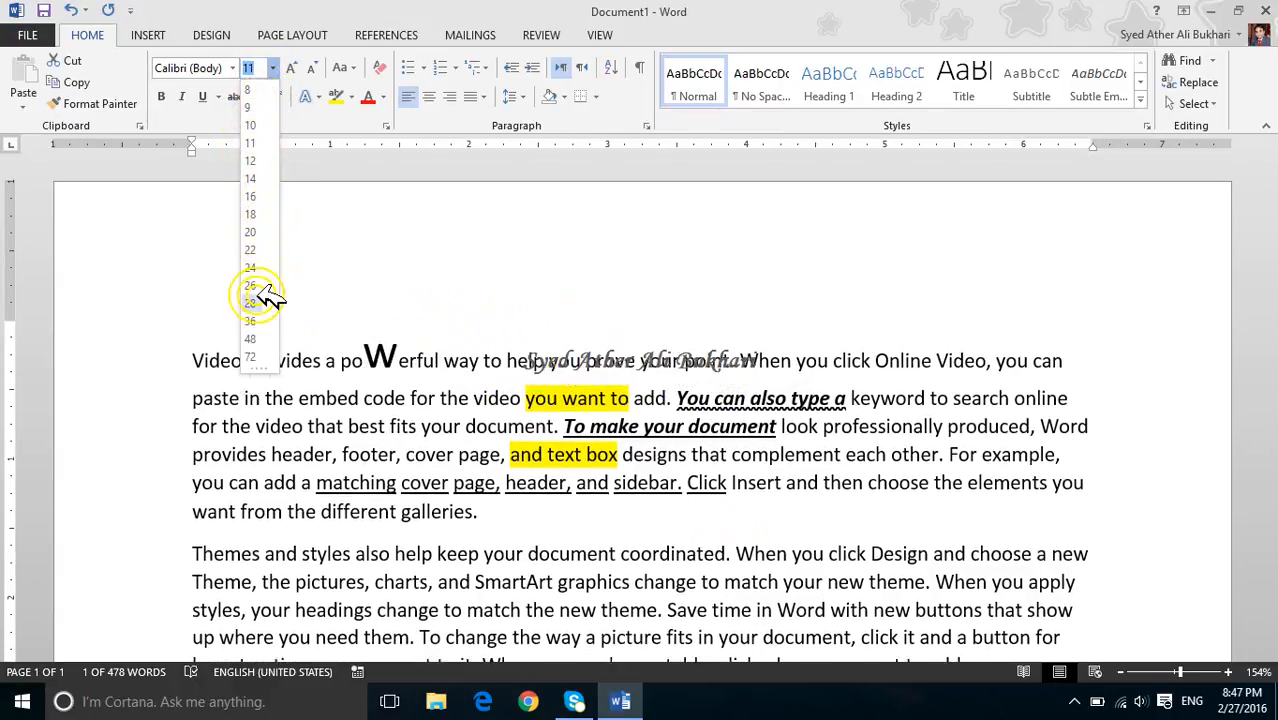
{"action": "left_click", "coordinate": [253, 356]}
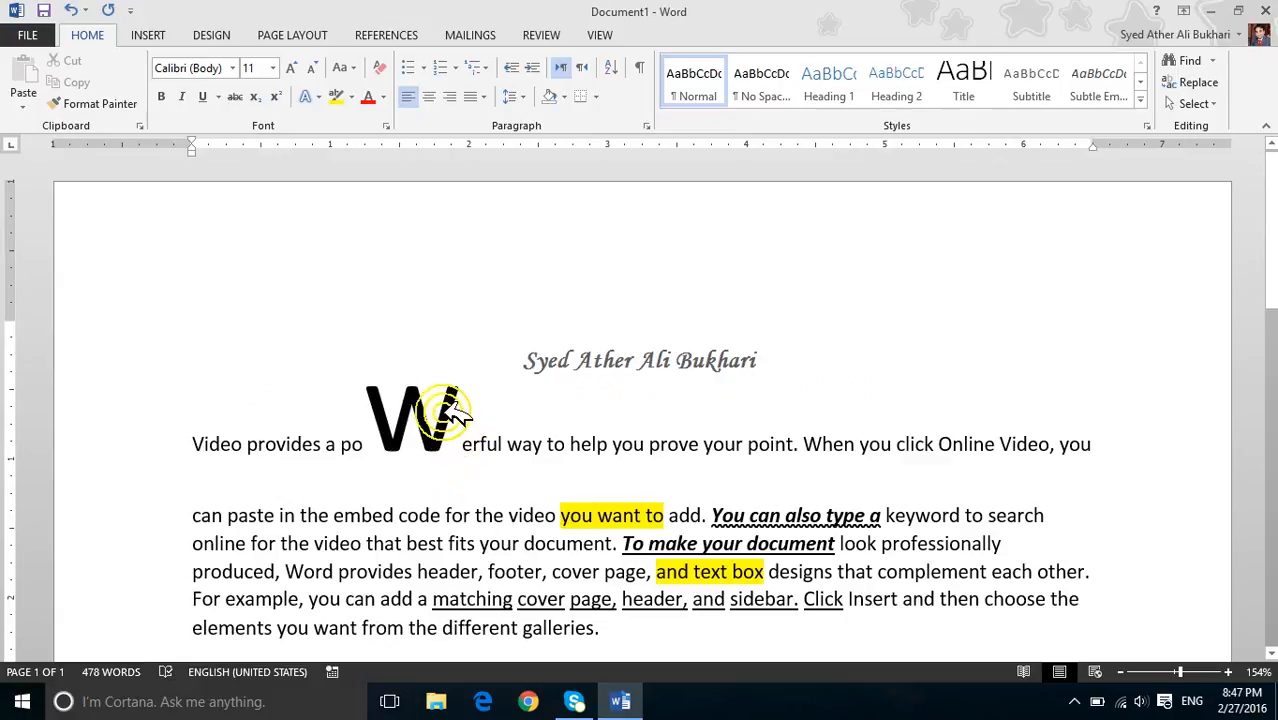
- Format the phrase "help you prove your point. When you" in the first paragraph at size 36 in the Algerian font
{"action": "left_click_drag", "start_coordinate": [880, 446], "coordinate": [572, 450]}
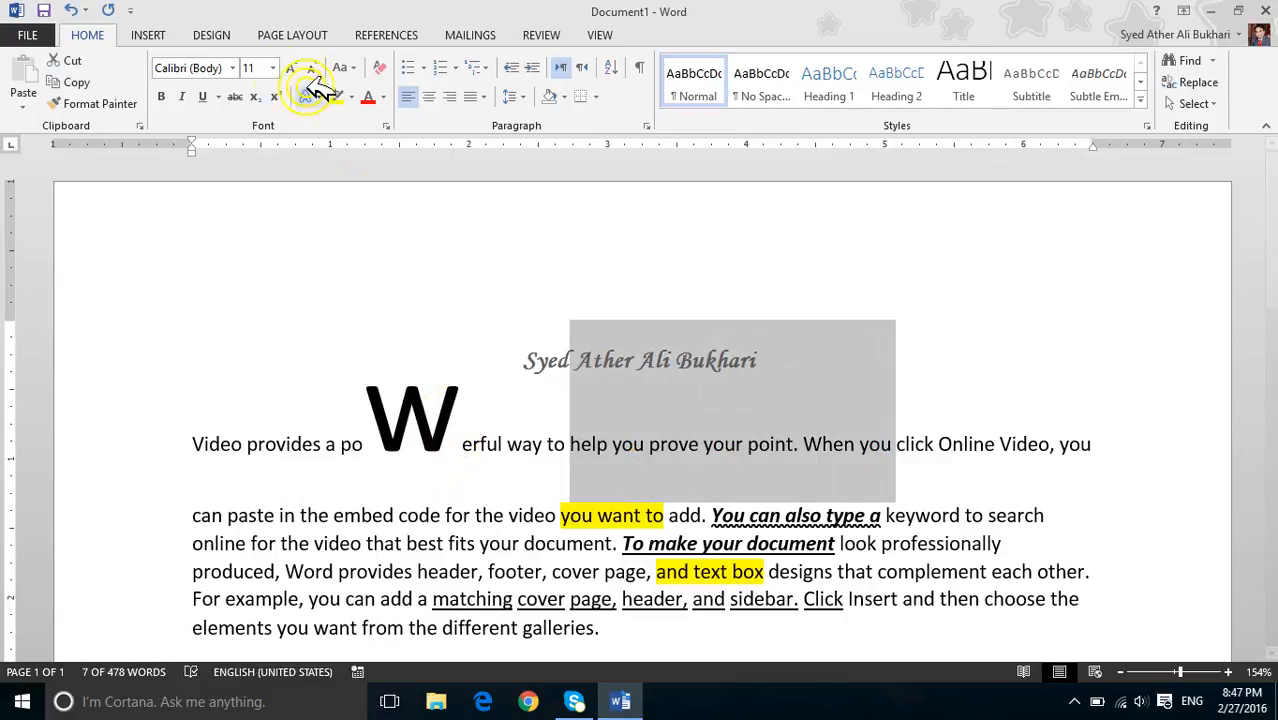
{"action": "left_click", "coordinate": [273, 68]}
{"action": "left_click", "coordinate": [251, 322]}
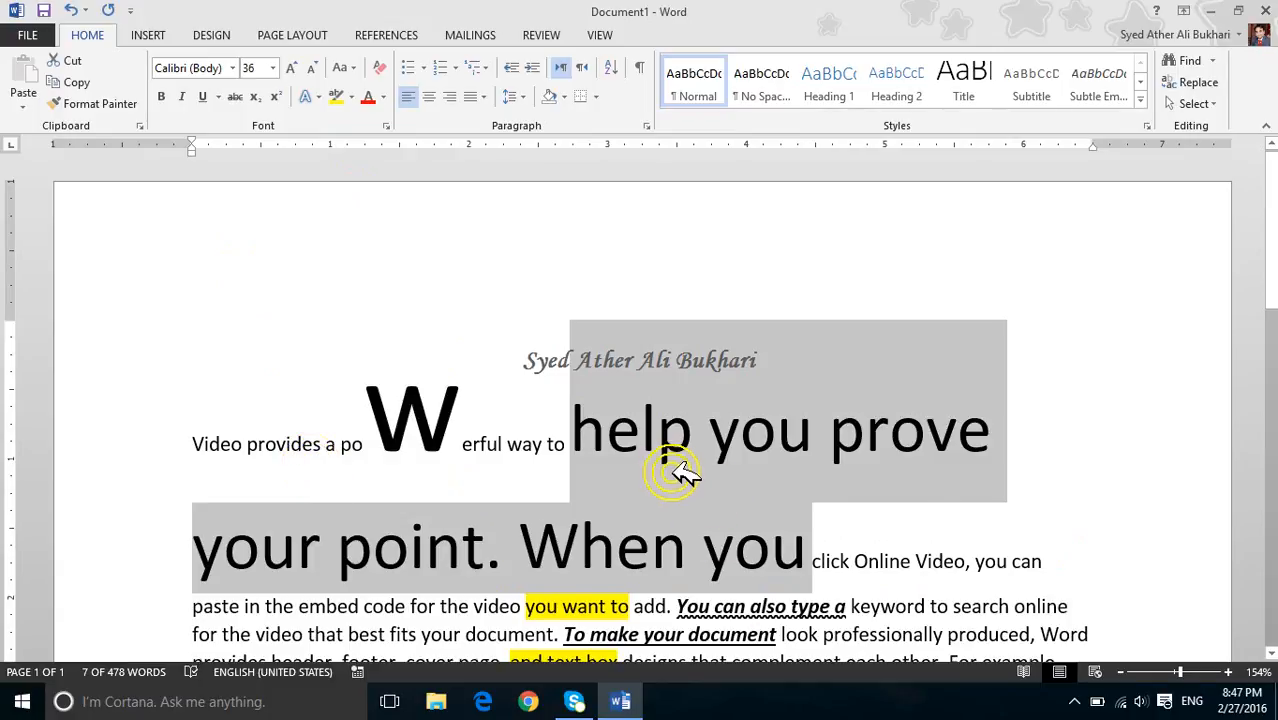
{"action": "scroll", "coordinate": [670, 471], "scroll_direction": "down", "scroll_amount": 3}
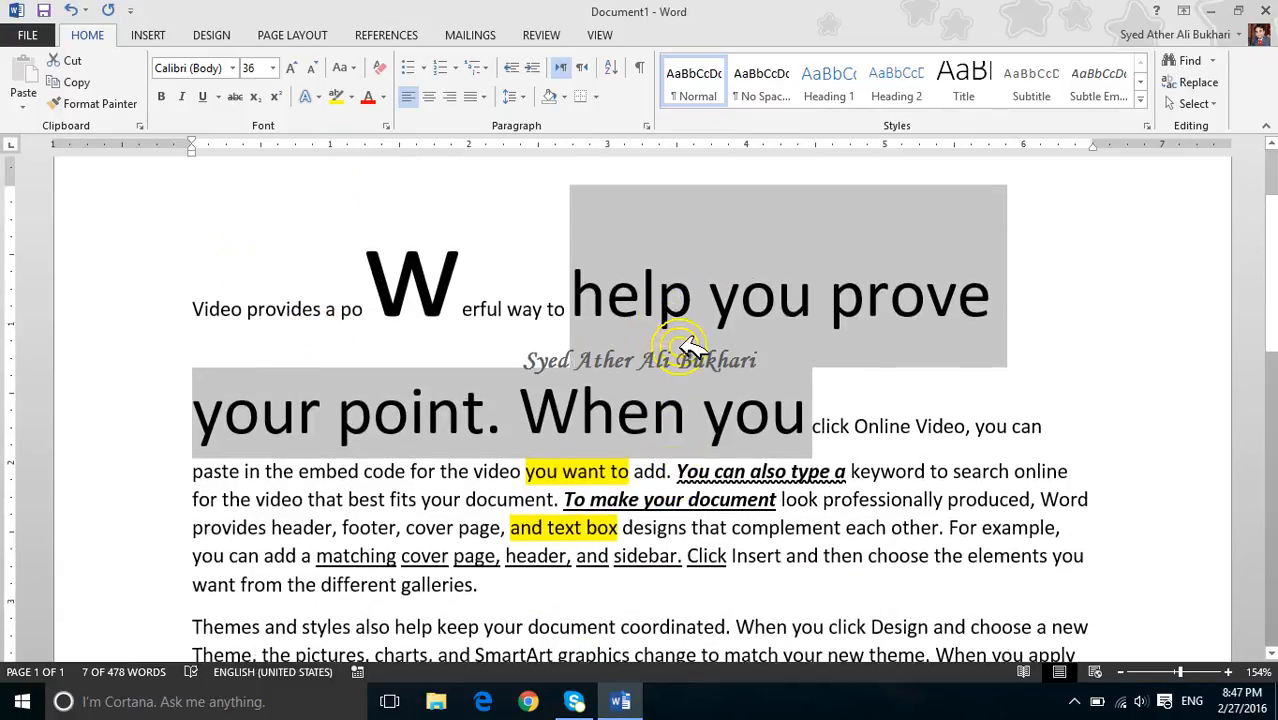
{"action": "scroll", "coordinate": [683, 345], "scroll_direction": "down", "scroll_amount": 2}
{"action": "scroll", "coordinate": [683, 322], "scroll_direction": "up", "scroll_amount": 2}
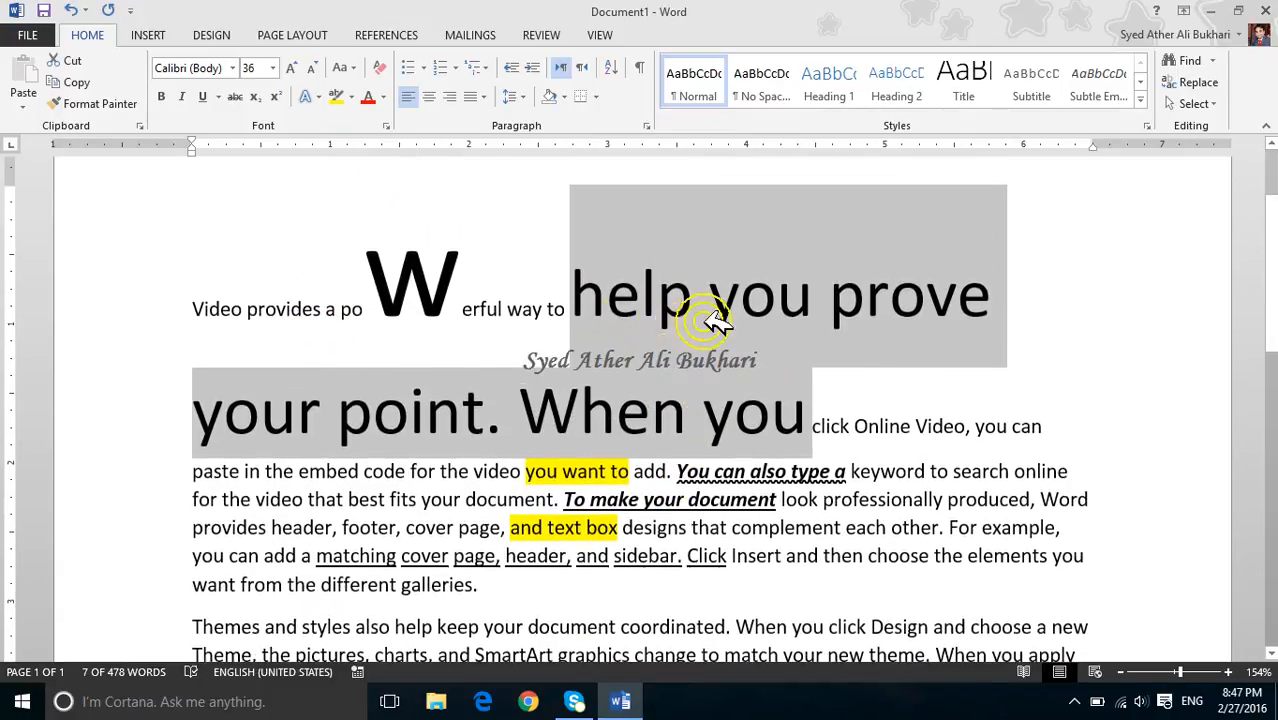
{"action": "left_click", "coordinate": [236, 66]}
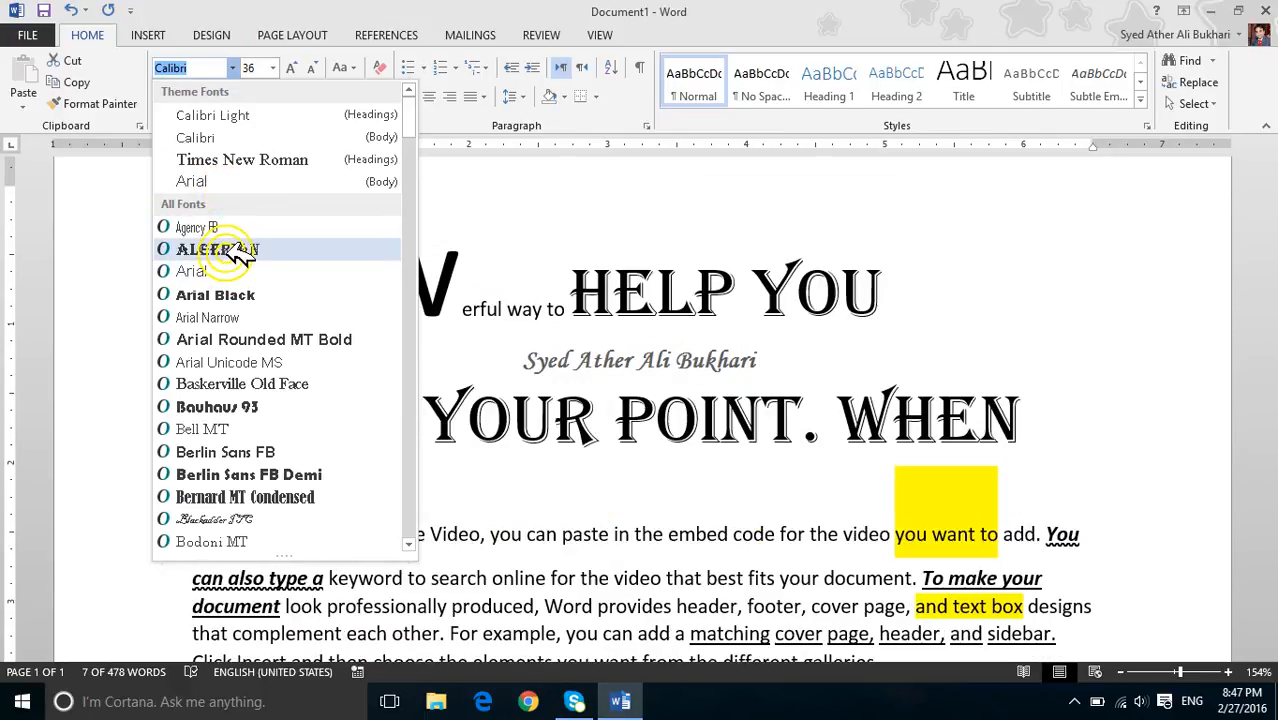
{"action": "left_click", "coordinate": [237, 250]}
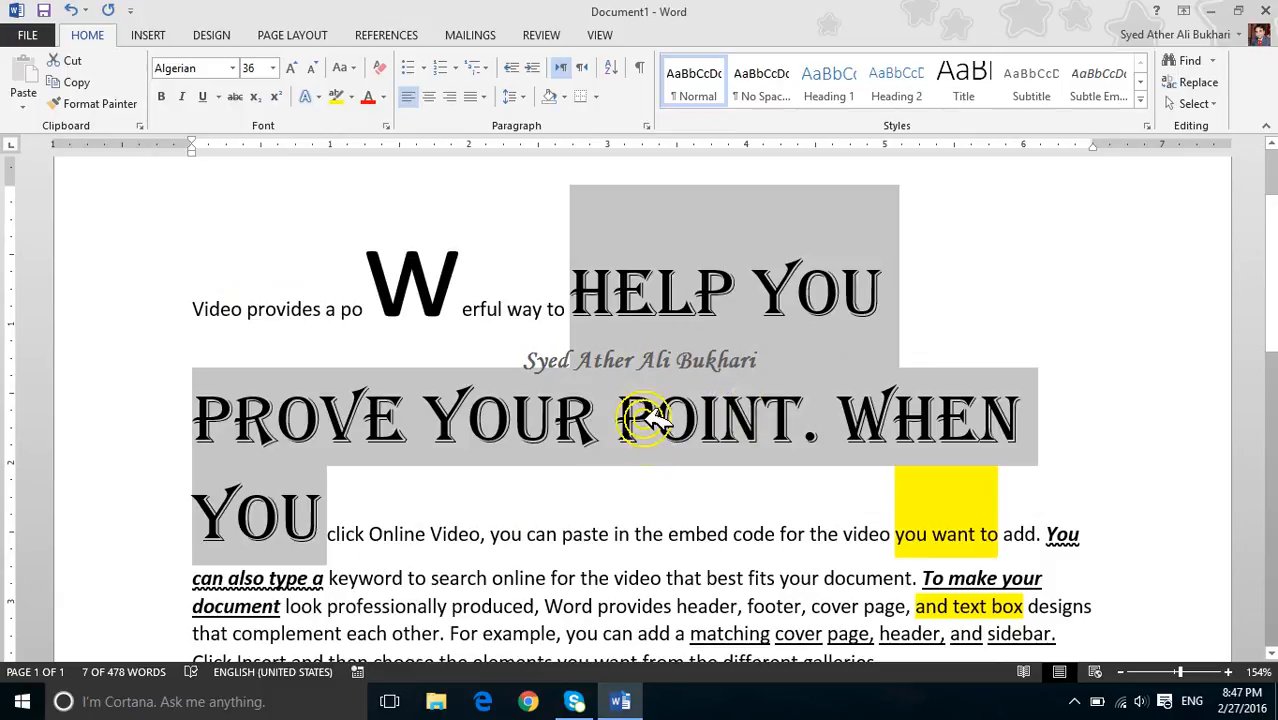
{"action": "left_click", "coordinate": [527, 306]}
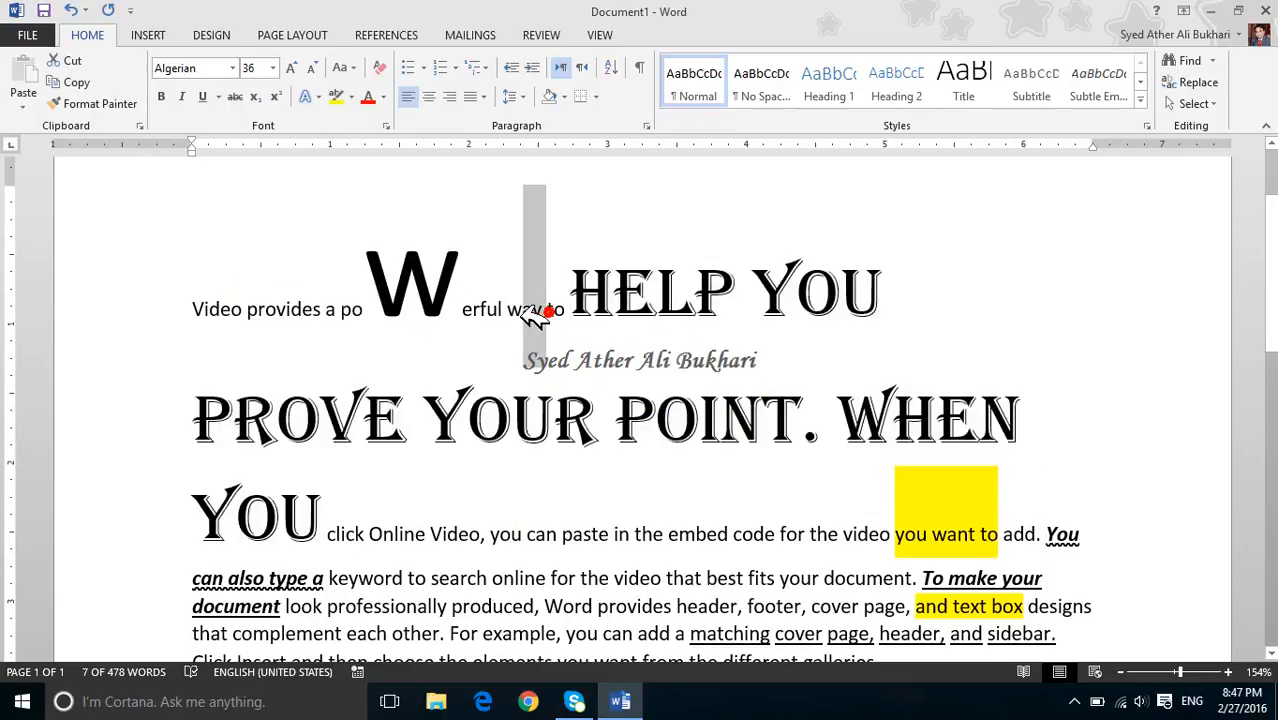
{"action": "left_click_drag", "start_coordinate": [537, 312], "coordinate": [400, 308]}
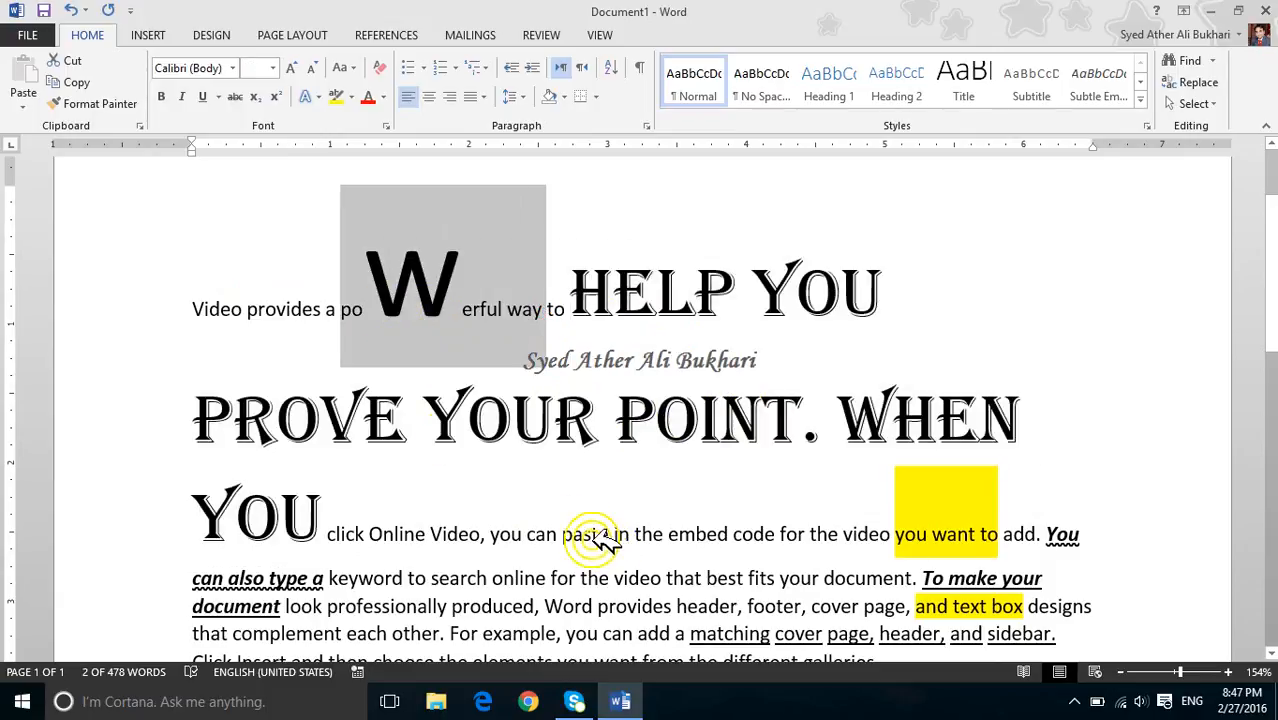
- Format the phrase "Video, you can paste" in the first paragraph at size 48 in the Times New Roman font
{"action": "left_click_drag", "start_coordinate": [608, 535], "coordinate": [430, 533]}
{"action": "left_click", "coordinate": [272, 67]}
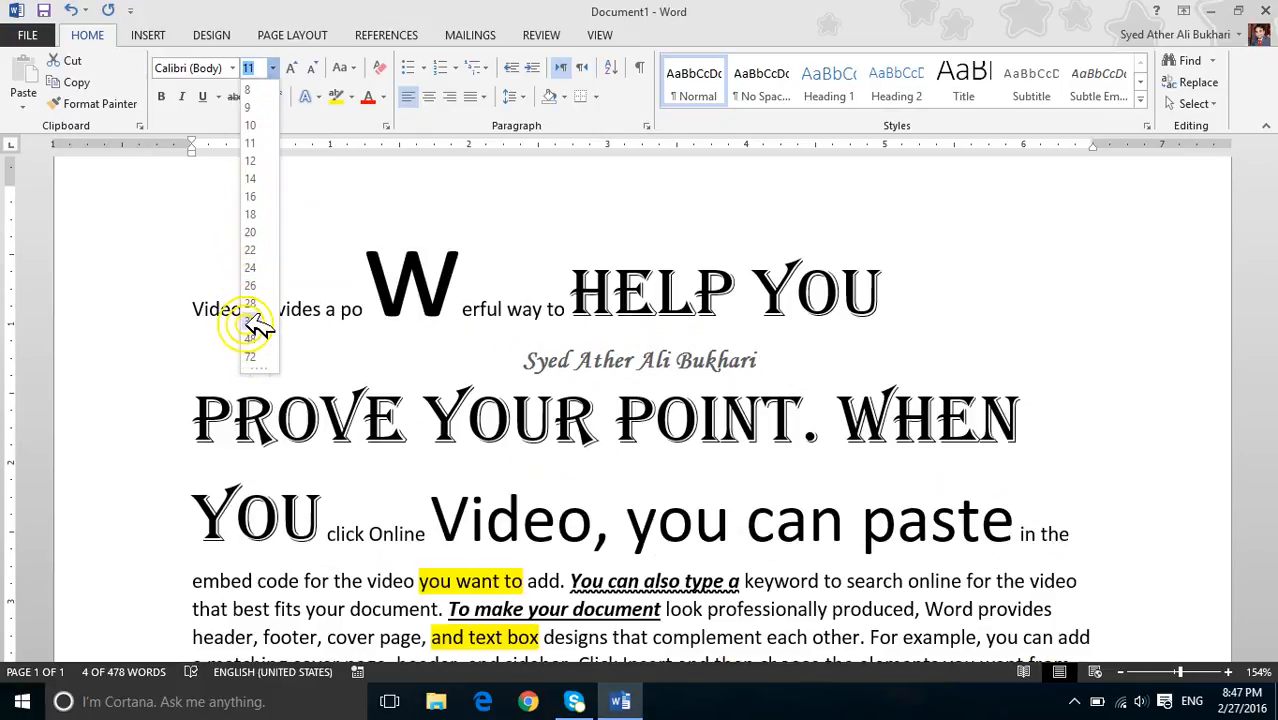
{"action": "left_click", "coordinate": [255, 340]}
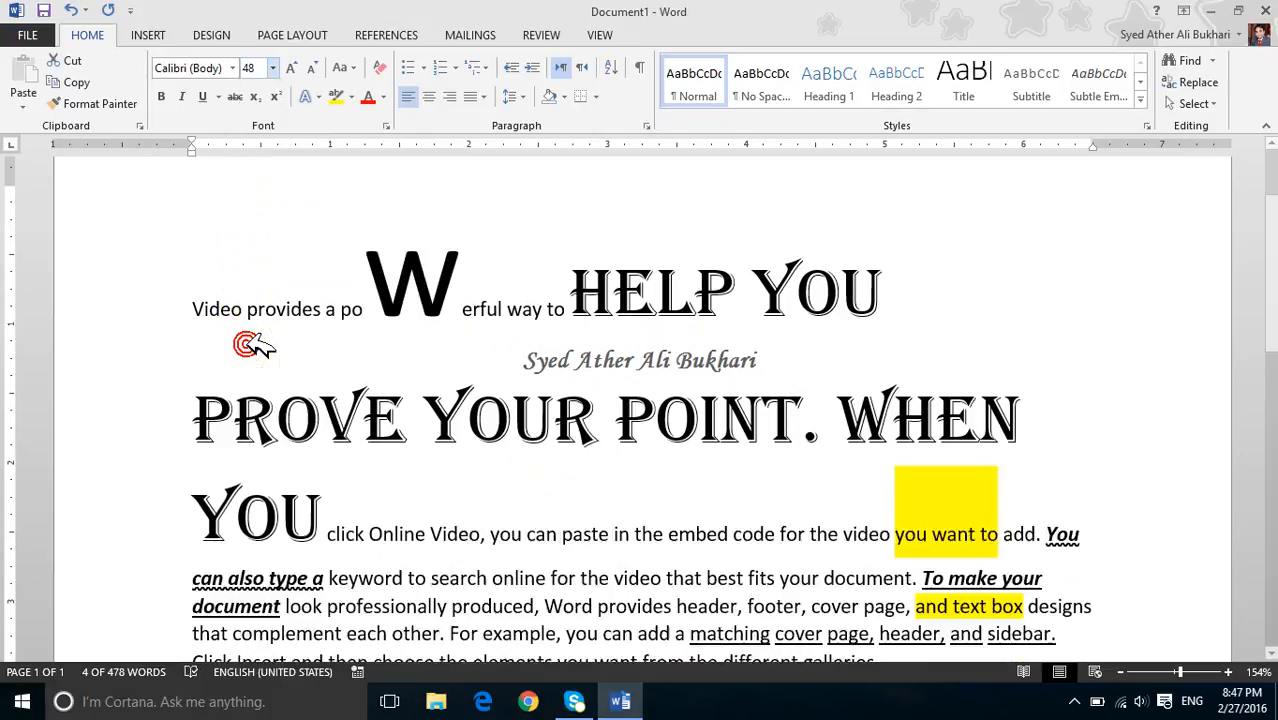
{"action": "left_click", "coordinate": [245, 67]}
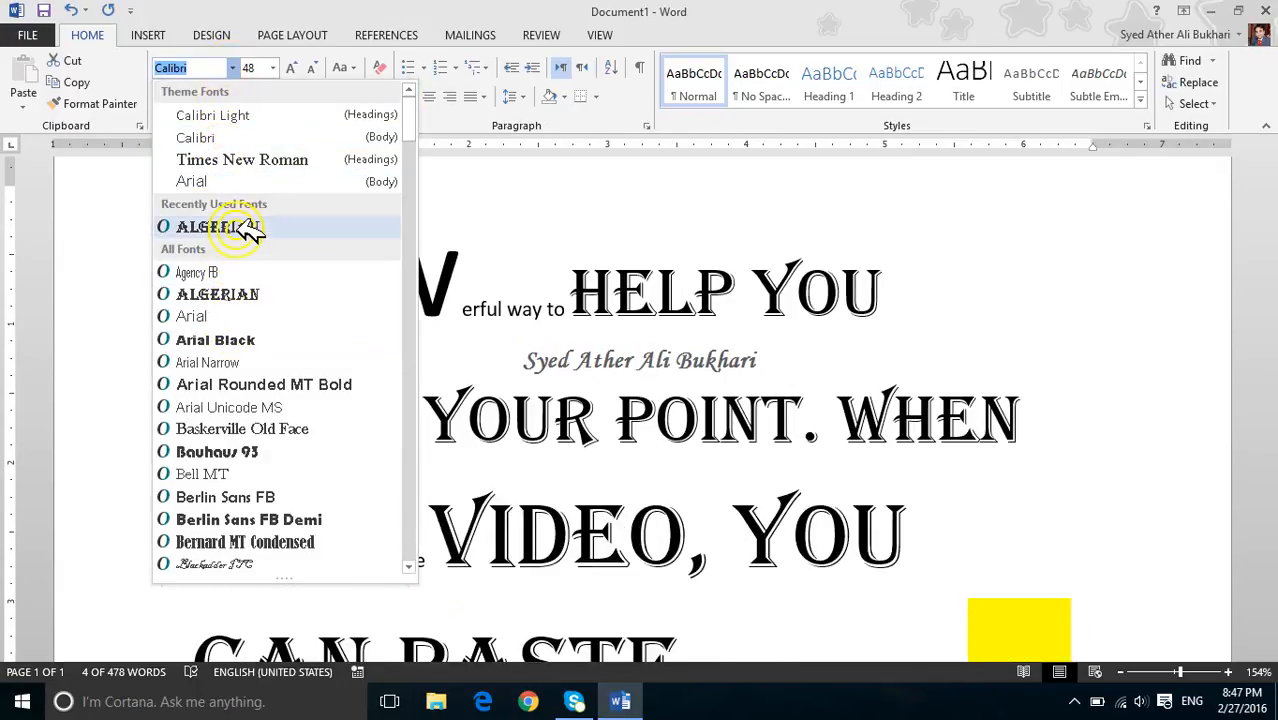
{"action": "key", "text": "Up"}
{"action": "key", "text": "Up"}
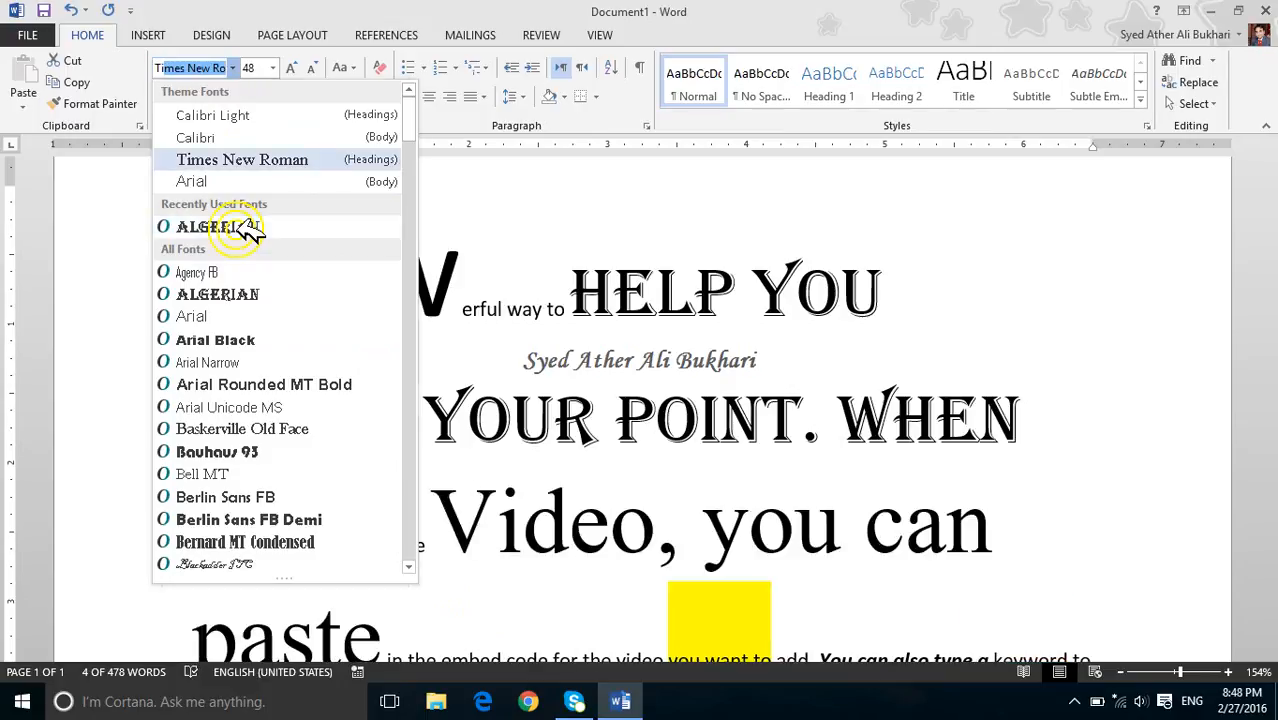
{"action": "key", "text": "Return"}
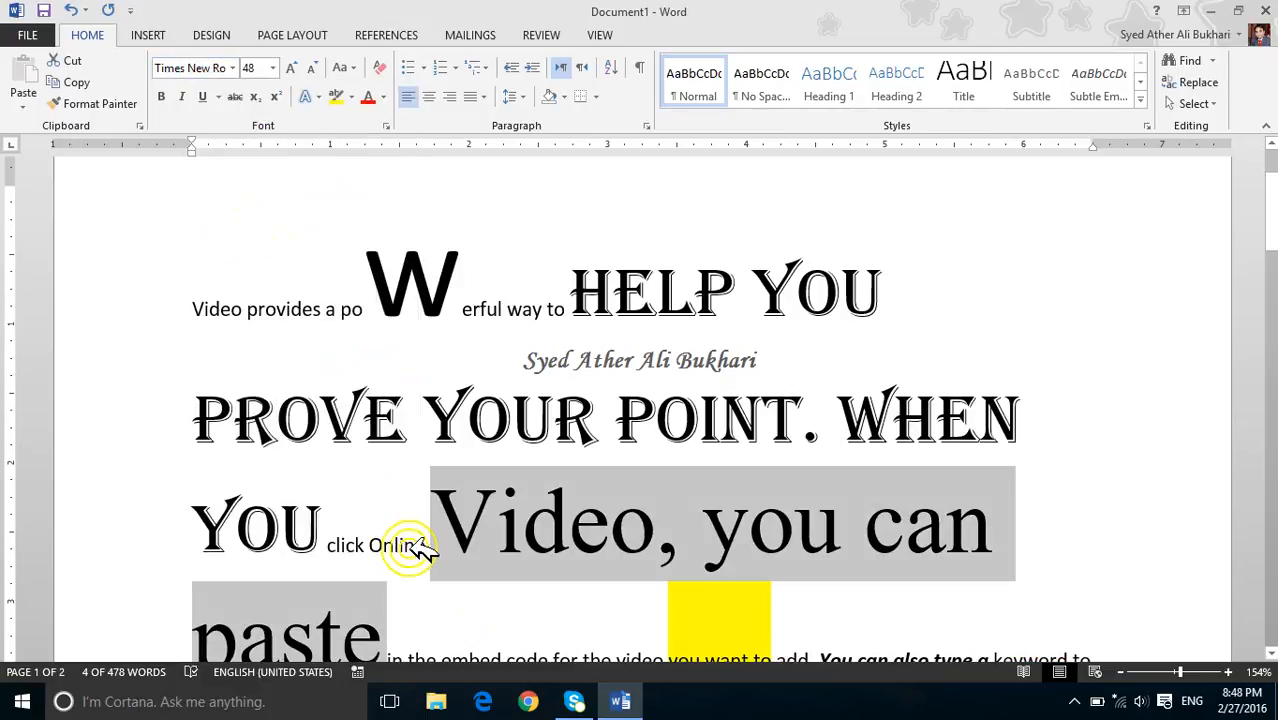
{"action": "left_click", "coordinate": [420, 548]}
{"action": "left_click", "coordinate": [437, 520]}
{"action": "left_click", "coordinate": [424, 420]}
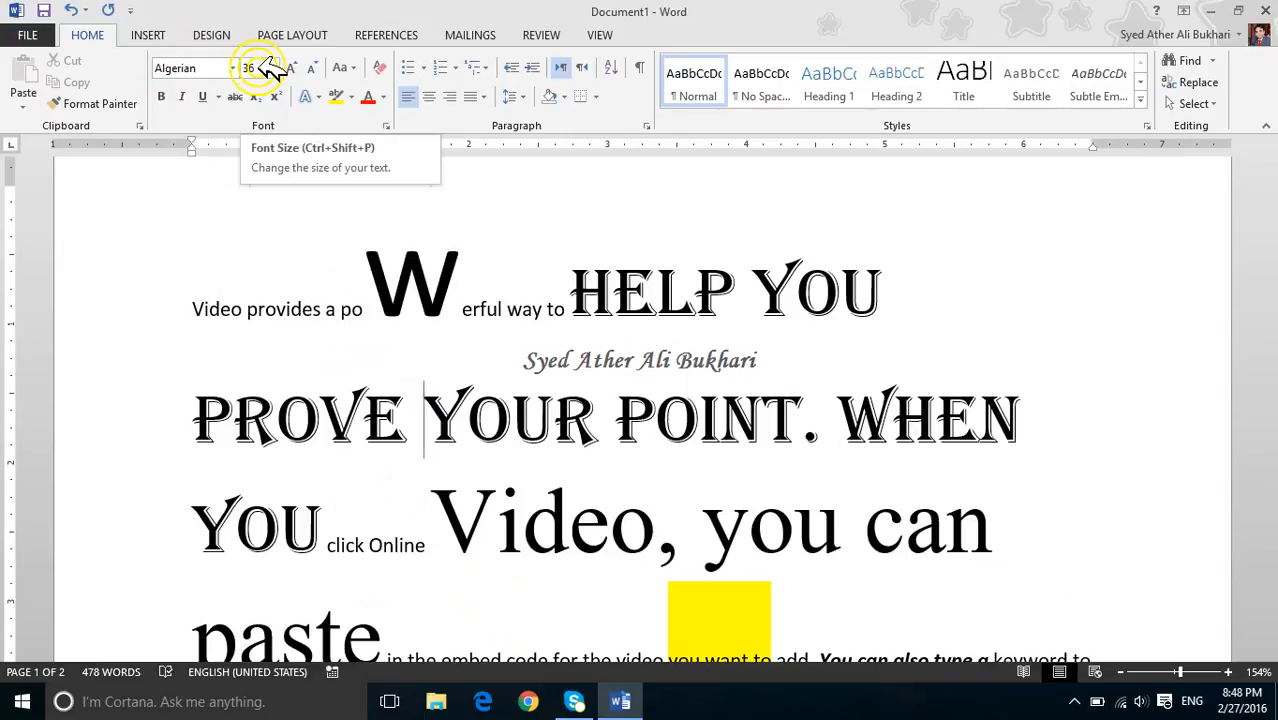
- Set the font size of the phrase "powerful way to" in the first paragraph to 24
{"action": "left_click_drag", "start_coordinate": [552, 298], "coordinate": [482, 297]}
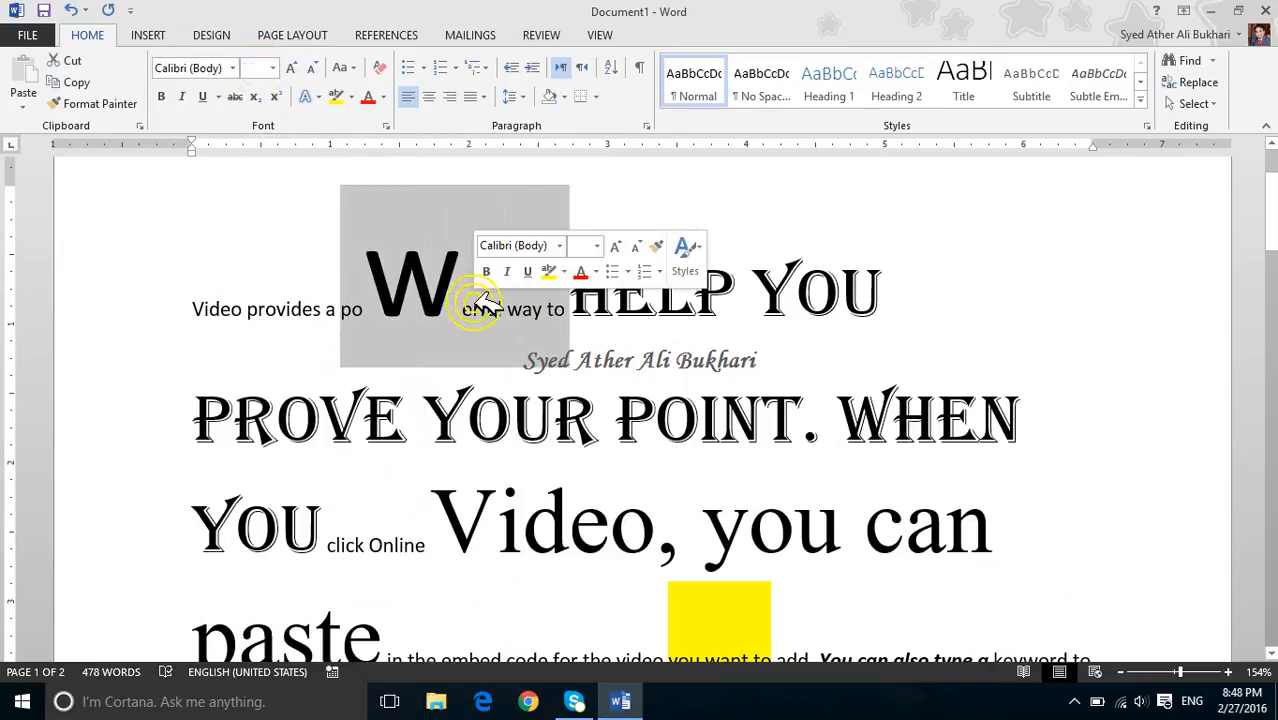
{"action": "left_click", "coordinate": [272, 68]}
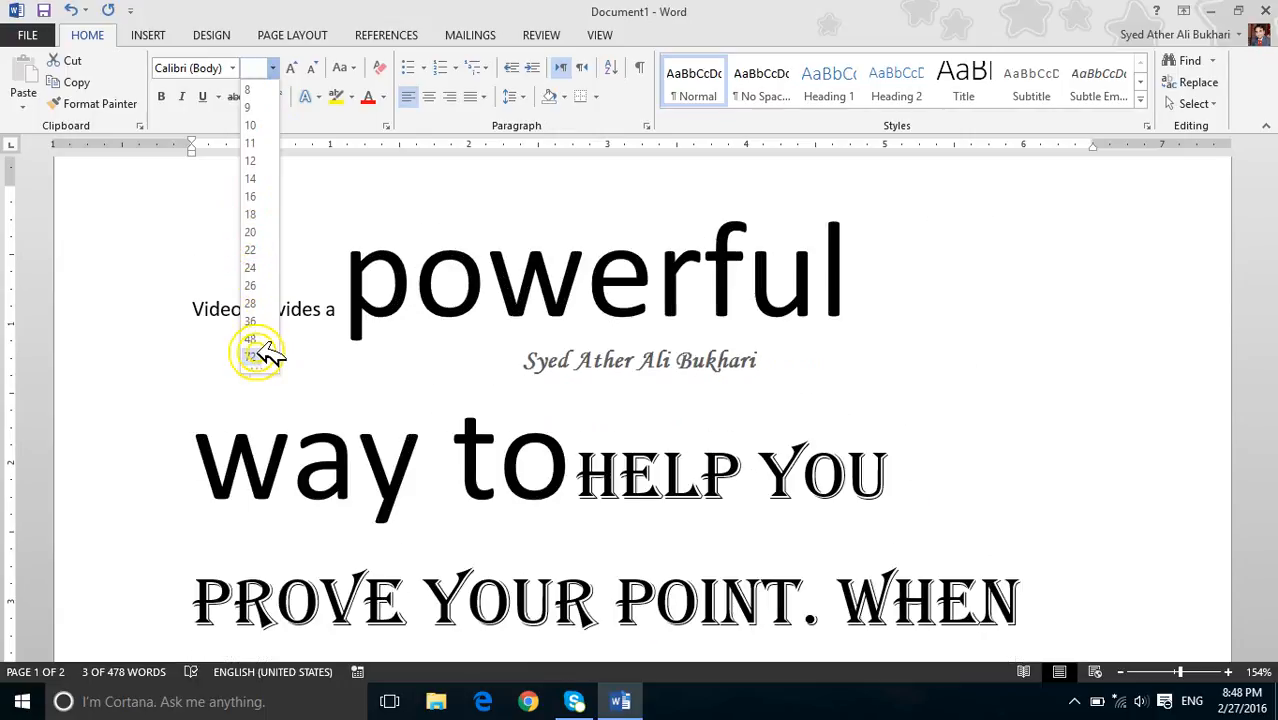
{"action": "left_click", "coordinate": [250, 268]}
{"action": "right_click", "coordinate": [563, 272]}
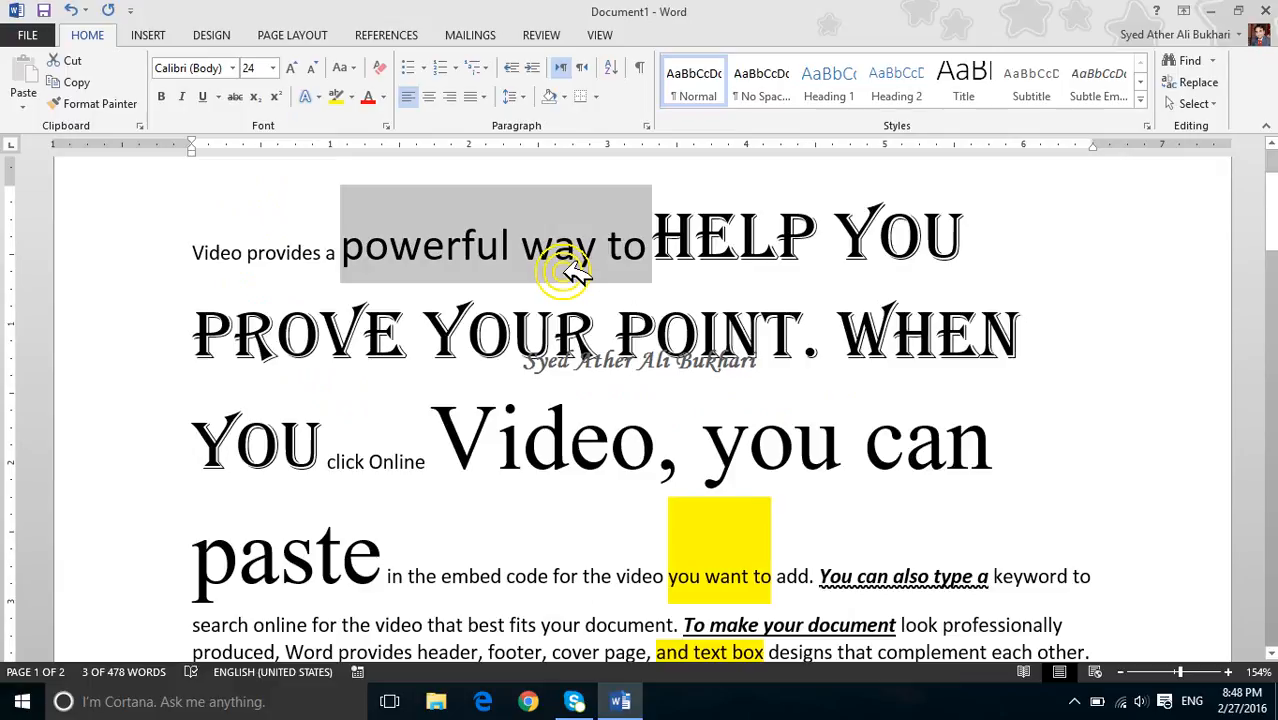
- Grow the font of "powerful way to" in two increments to 28 and shrink it back to 24
{"action": "left_click", "coordinate": [299, 68]}
{"action": "left_click", "coordinate": [299, 68]}
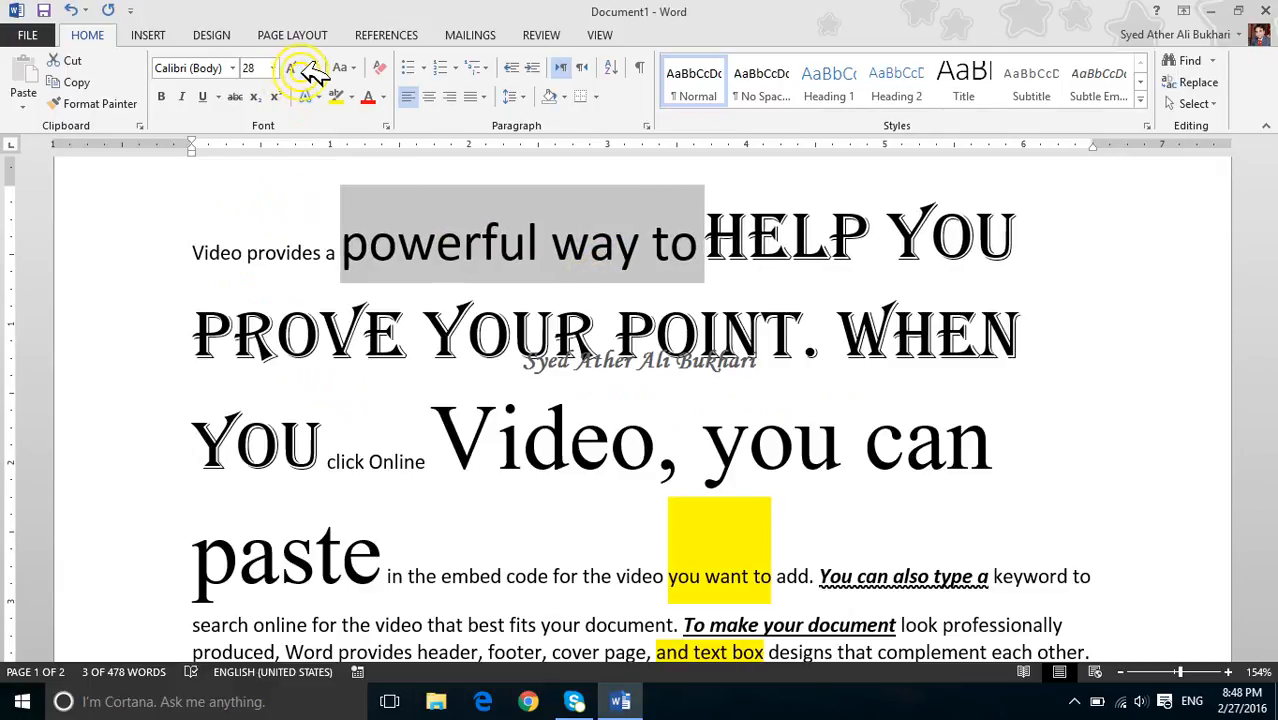
{"action": "left_click", "coordinate": [308, 70]}
{"action": "left_click", "coordinate": [308, 70]}
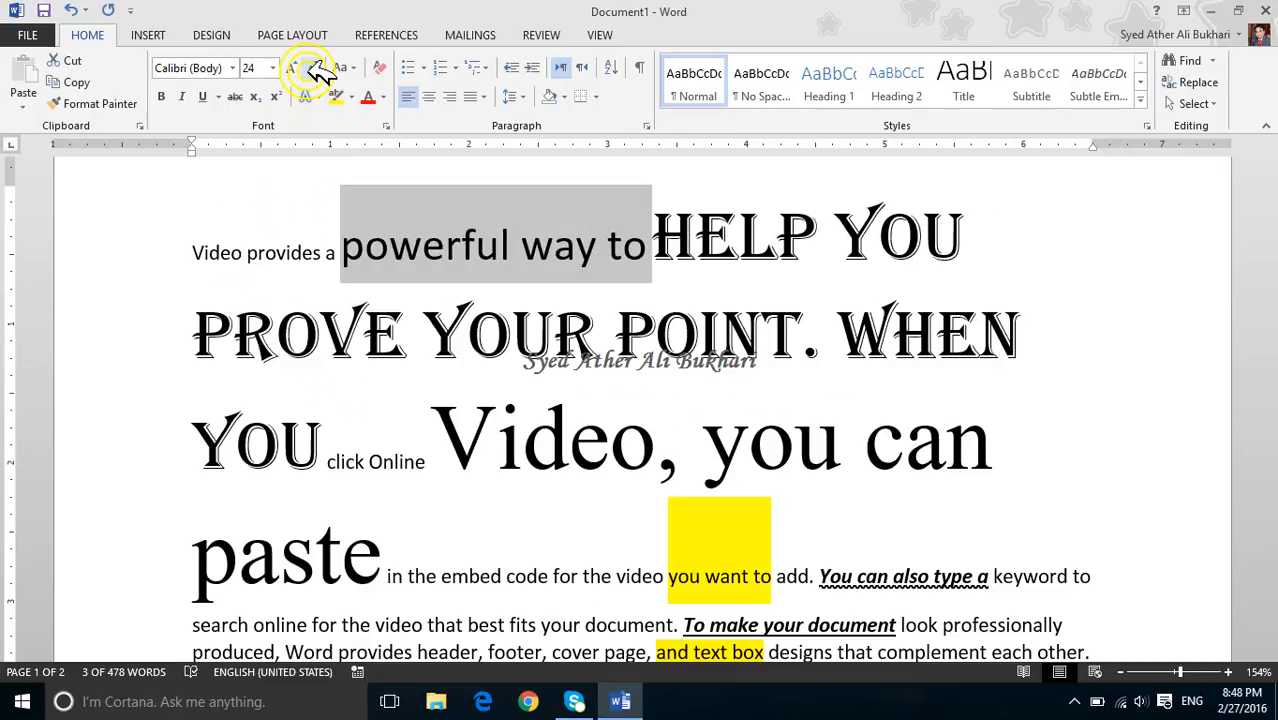
- Clear the formatting of the opening text through "paste in the", followed by that of the whole first paragraph
{"action": "left_click_drag", "start_coordinate": [438, 576], "coordinate": [205, 237]}
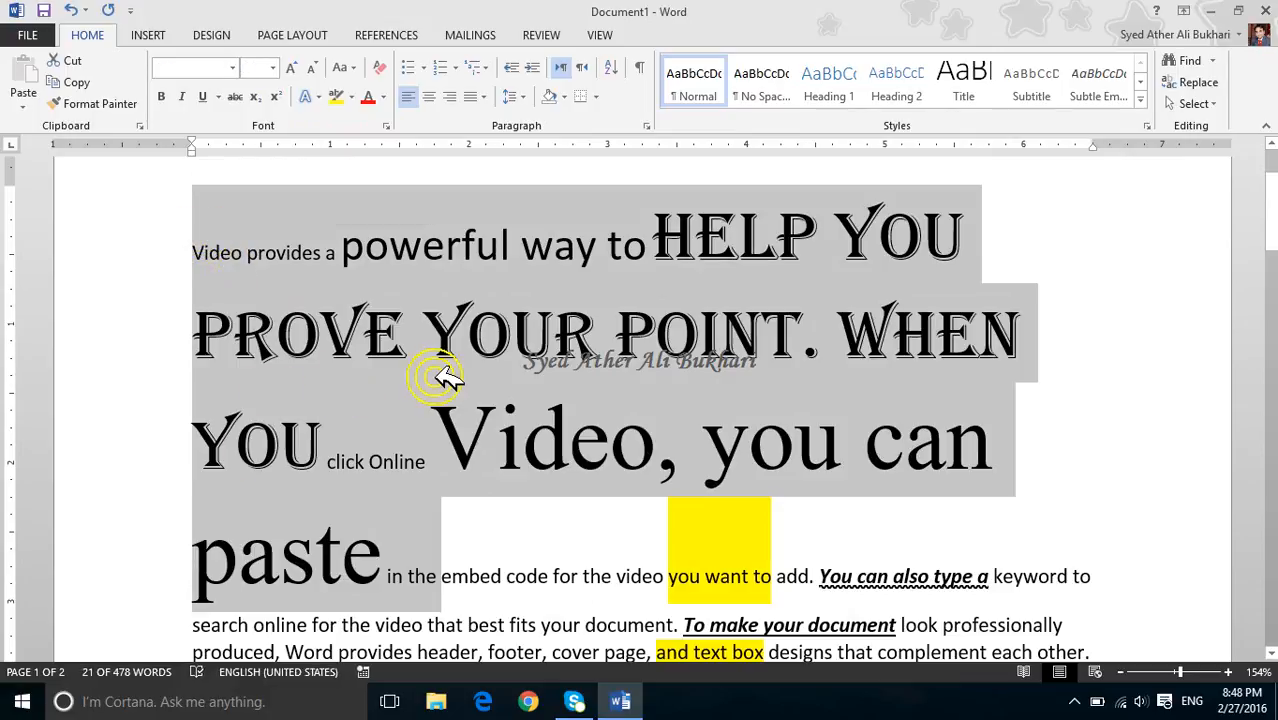
{"action": "left_click", "coordinate": [397, 70]}
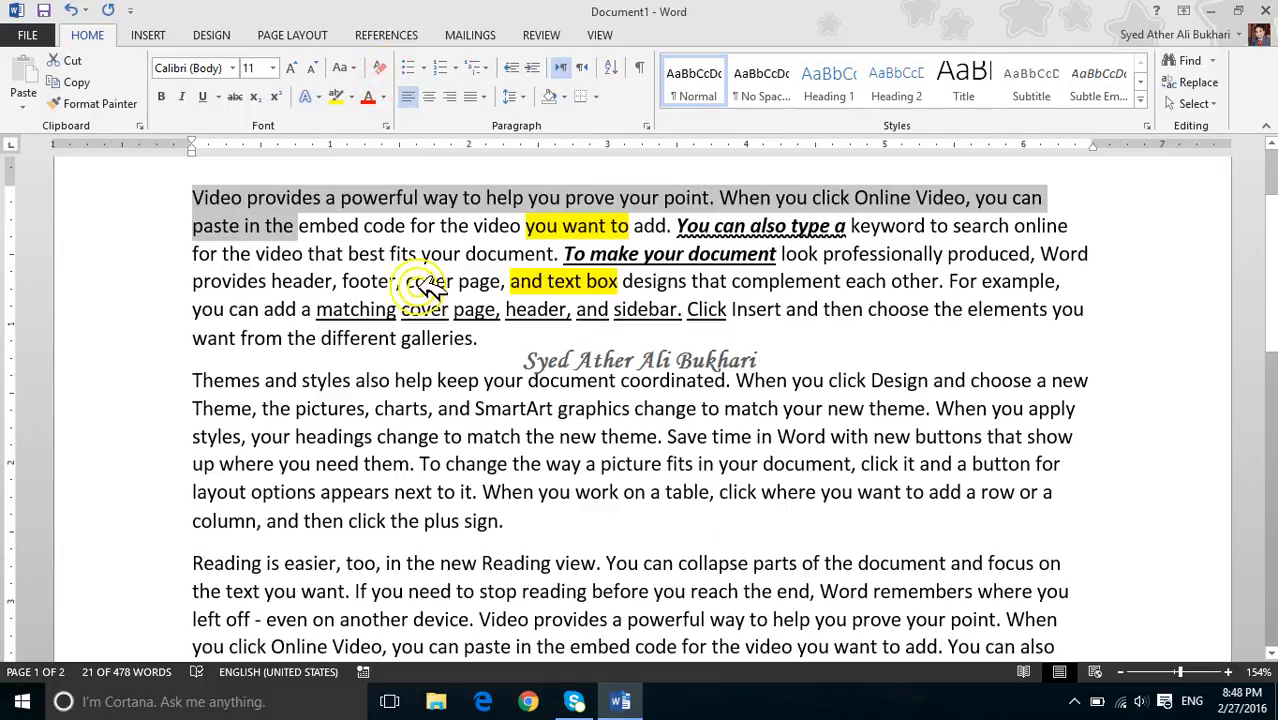
{"action": "left_click_drag", "start_coordinate": [499, 338], "coordinate": [163, 171]}
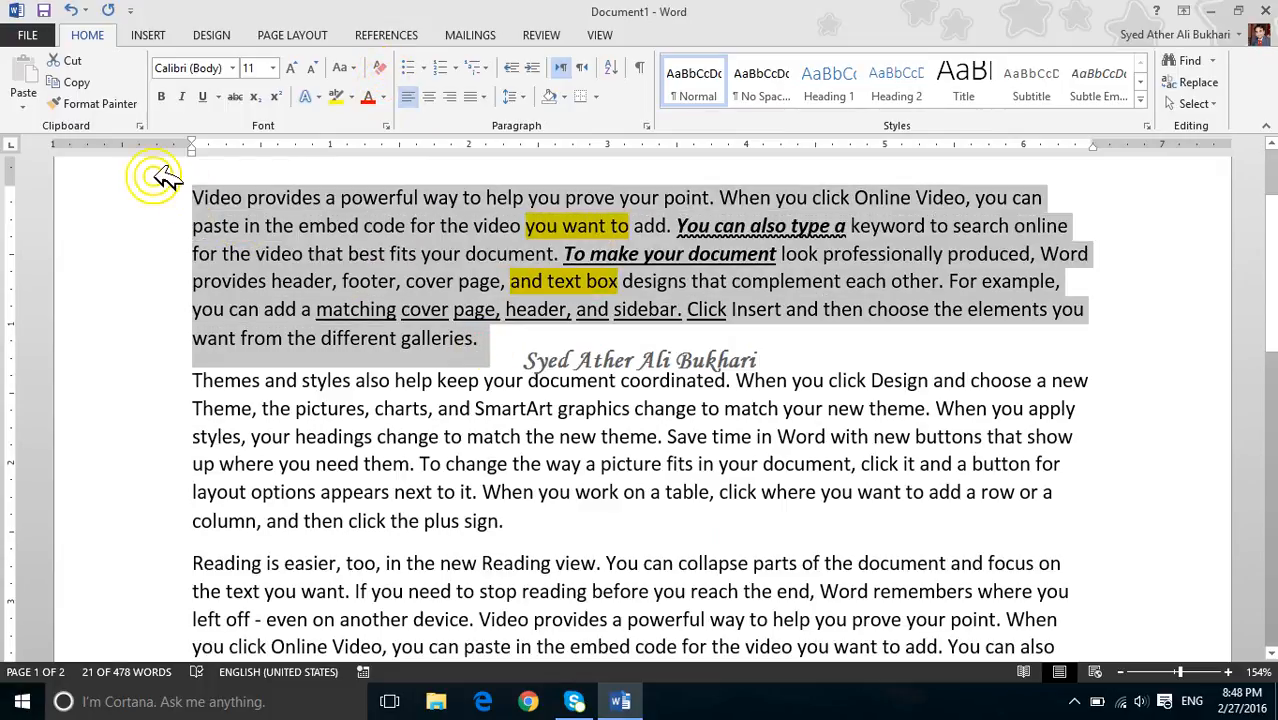
{"action": "left_click", "coordinate": [380, 66]}
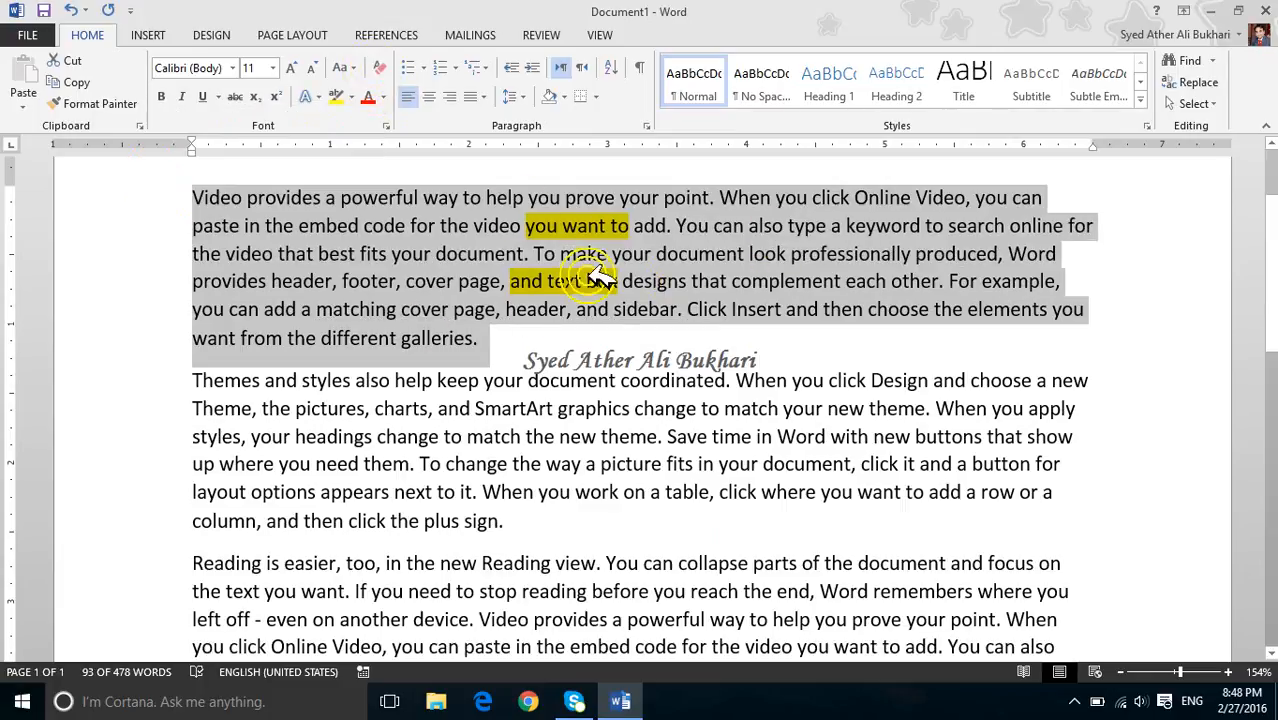
- Remove all highlighting from the first paragraph and highlight the phrase "your document." in yellow
{"action": "left_click", "coordinate": [350, 97]}
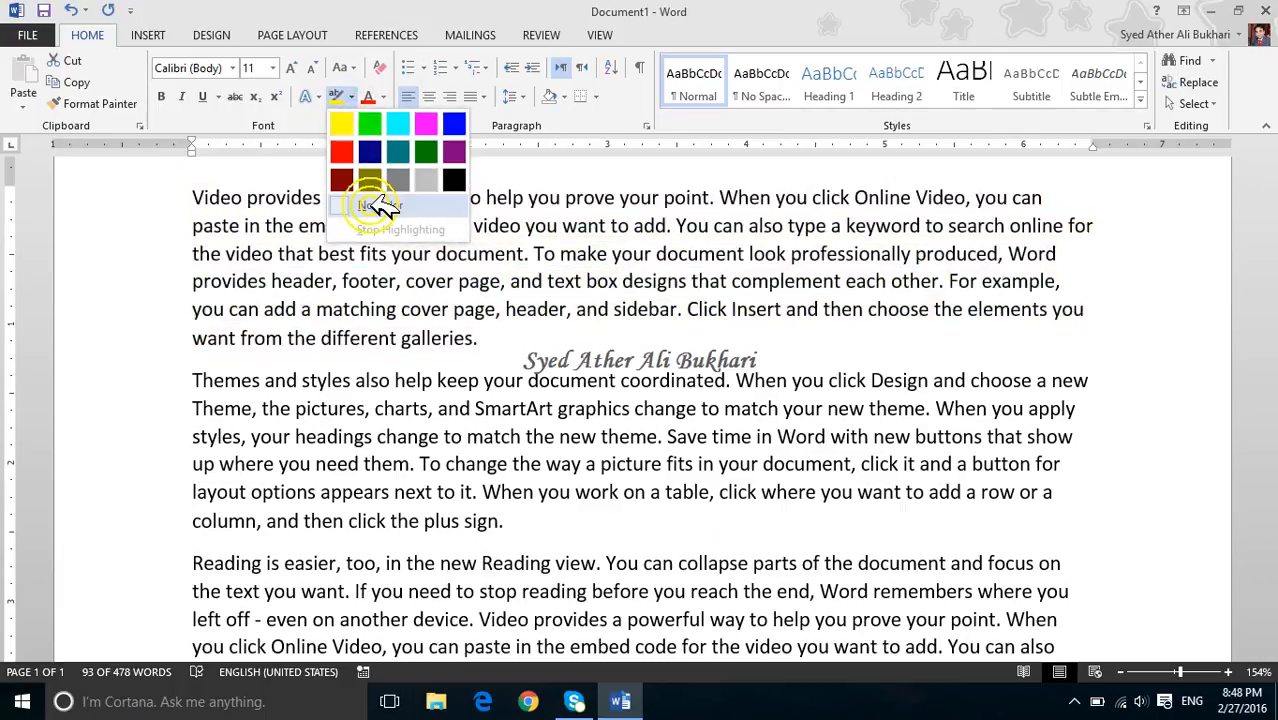
{"action": "left_click", "coordinate": [365, 205]}
{"action": "left_click_drag", "start_coordinate": [393, 252], "coordinate": [530, 256]}
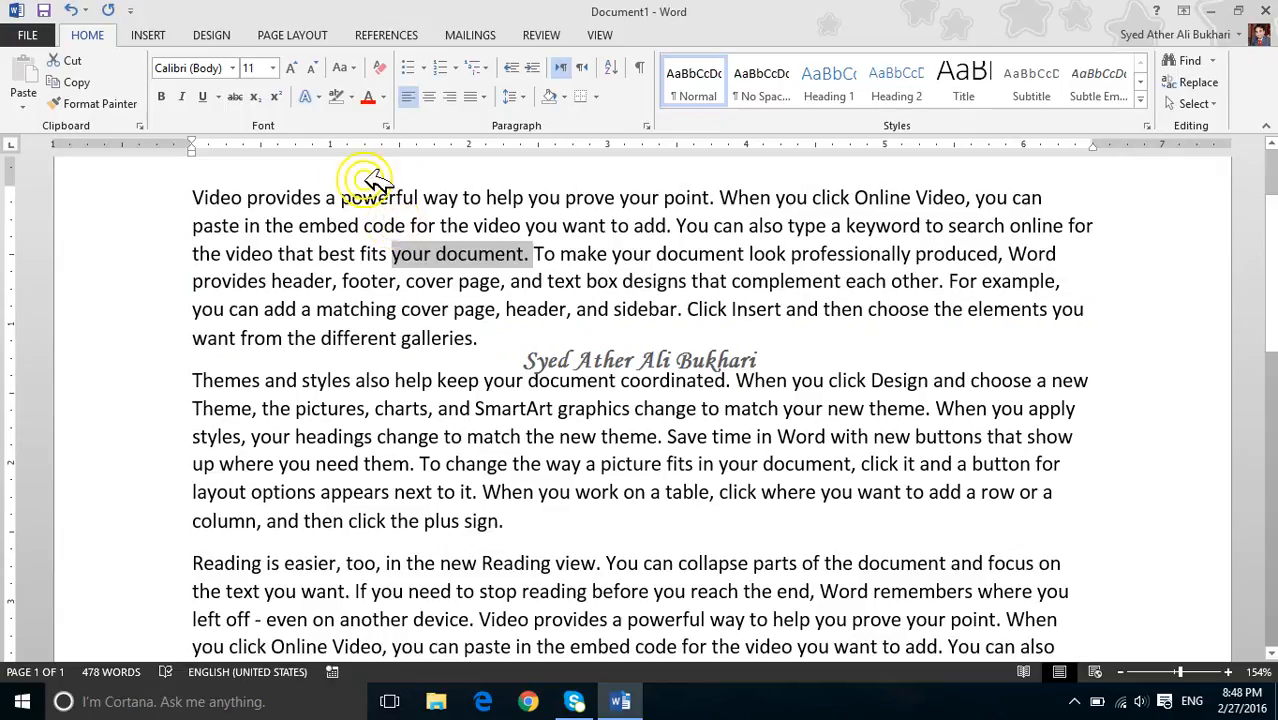
{"action": "left_click", "coordinate": [352, 96]}
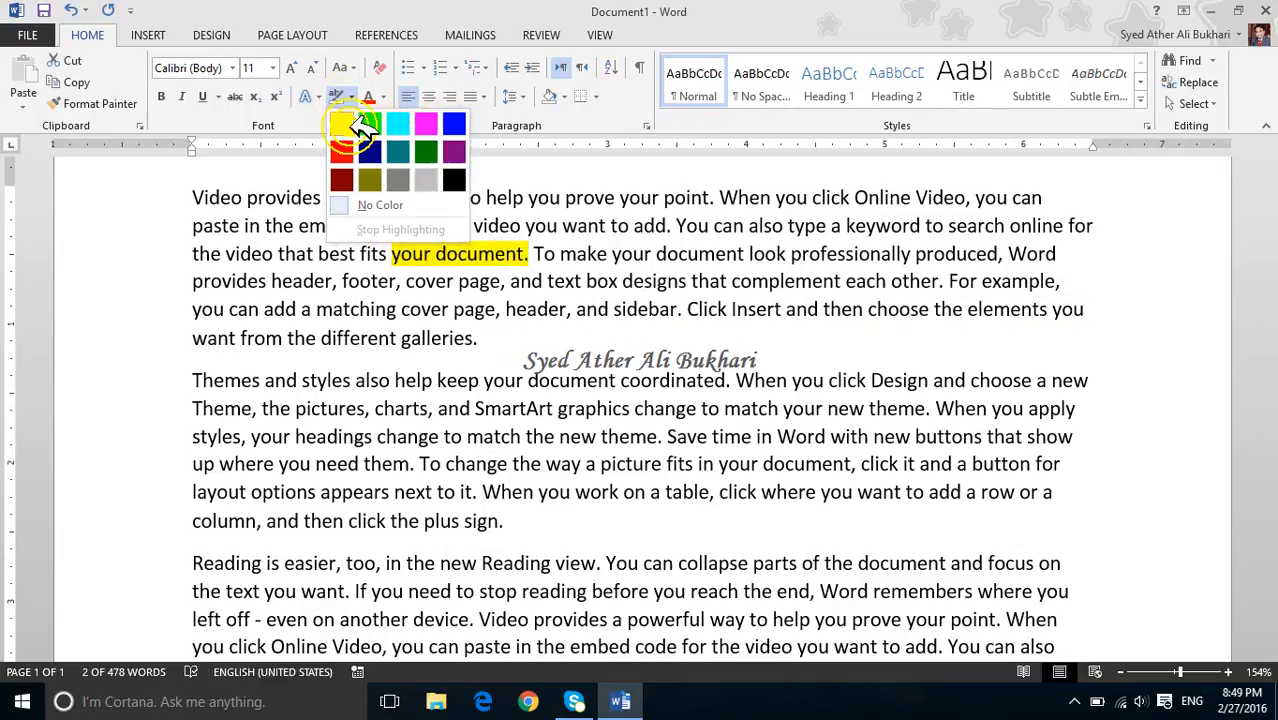
{"action": "left_click", "coordinate": [342, 122]}
{"action": "left_click", "coordinate": [778, 268]}
{"action": "left_click_drag", "start_coordinate": [660, 256], "coordinate": [784, 254]}
{"action": "left_click", "coordinate": [768, 281]}
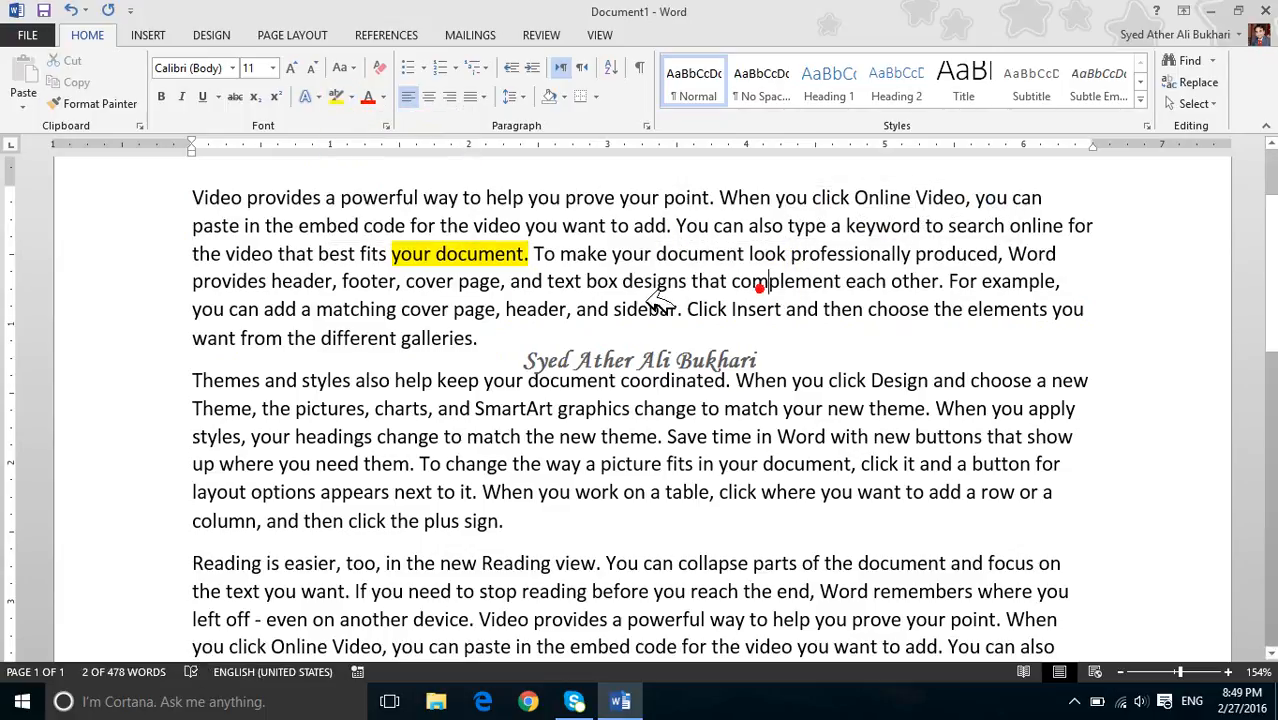
- Mark several first-paragraph passages with the yellow highlighter, including "that complement", "type a keyword" through "professionally", "powerful" through "code for the", and "page, header"
{"action": "left_click", "coordinate": [336, 96]}
{"action": "mouse_move", "coordinate": [648, 254]}
{"action": "left_mouse_down"}
{"action": "mouse_move", "coordinate": [722, 280]}
{"action": "mouse_move", "coordinate": [840, 281]}
{"action": "left_mouse_up"}
{"action": "left_click_drag", "start_coordinate": [788, 226], "coordinate": [910, 254]}
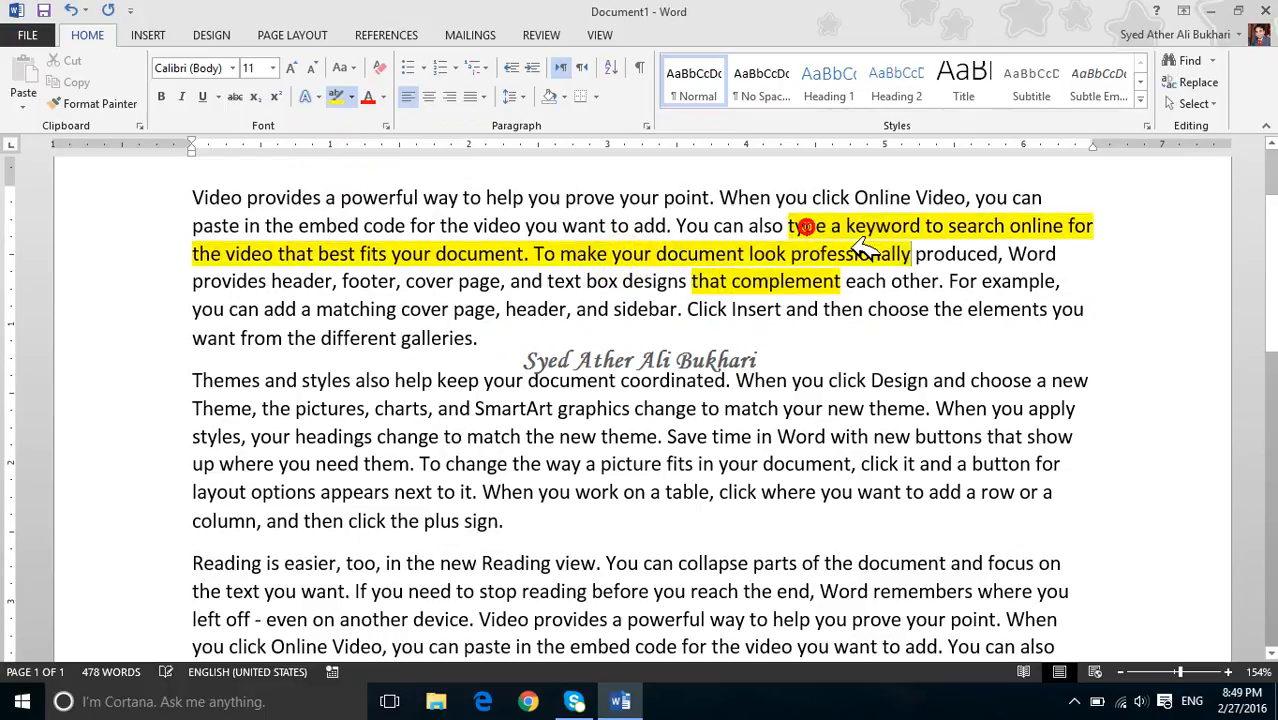
{"action": "left_click_drag", "start_coordinate": [555, 197], "coordinate": [660, 197]}
{"action": "left_click_drag", "start_coordinate": [341, 197], "coordinate": [469, 226]}
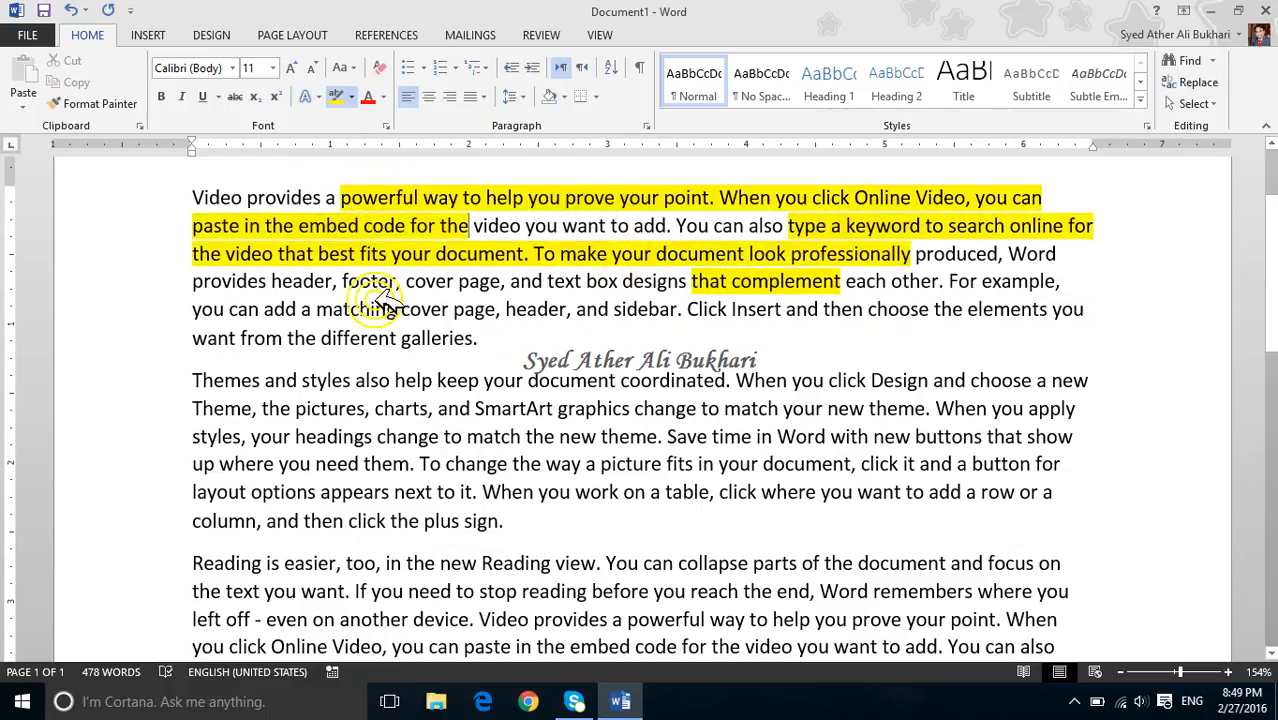
{"action": "left_click_drag", "start_coordinate": [456, 309], "coordinate": [567, 310]}
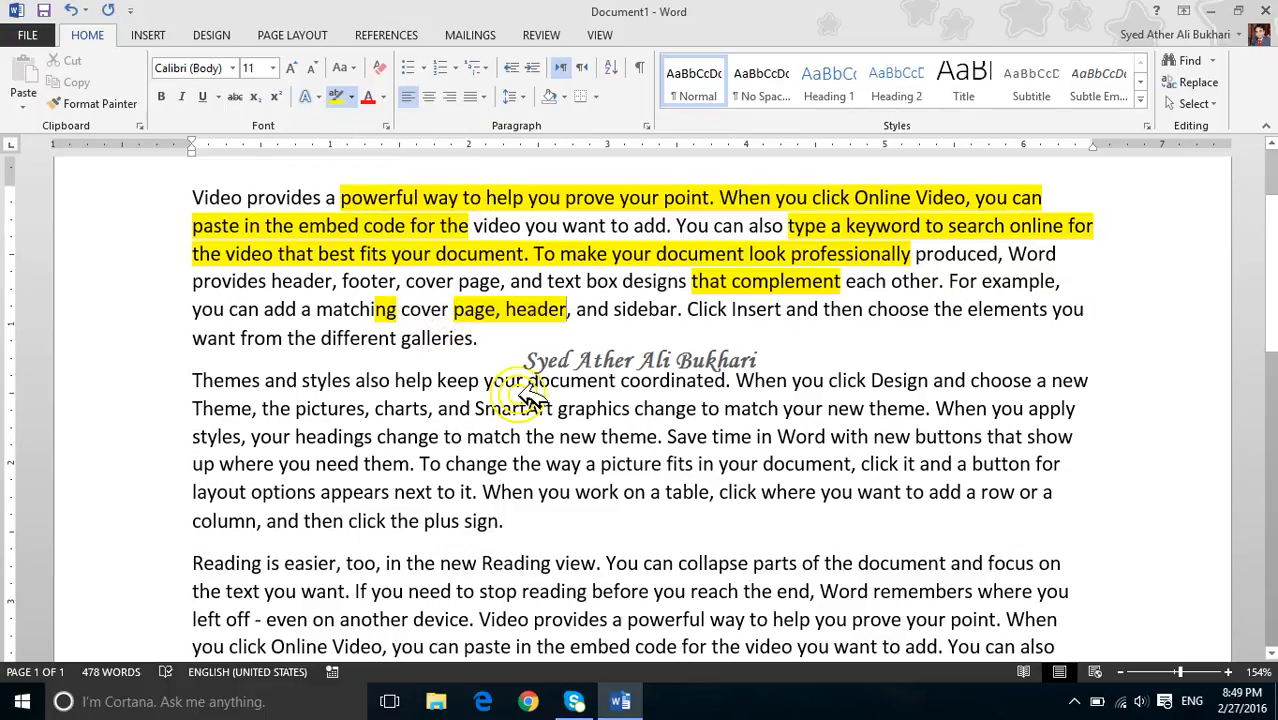
- Set the highlighter to No Color and wipe it across the first paragraph to remove all of its yellow highlighting
{"action": "left_click", "coordinate": [342, 98]}
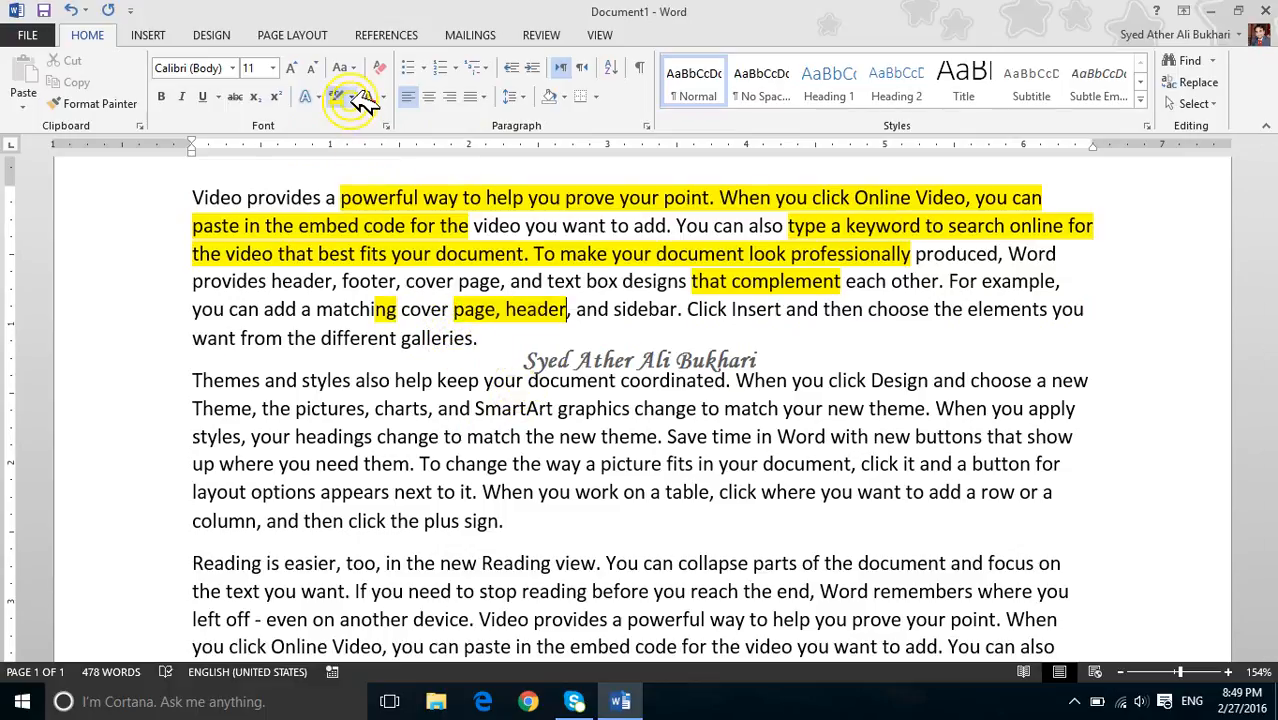
{"action": "left_click", "coordinate": [351, 97]}
{"action": "left_click", "coordinate": [372, 205]}
{"action": "mouse_move", "coordinate": [479, 338]}
{"action": "left_mouse_down"}
{"action": "mouse_move", "coordinate": [357, 246]}
{"action": "mouse_move", "coordinate": [250, 199]}
{"action": "left_mouse_up"}
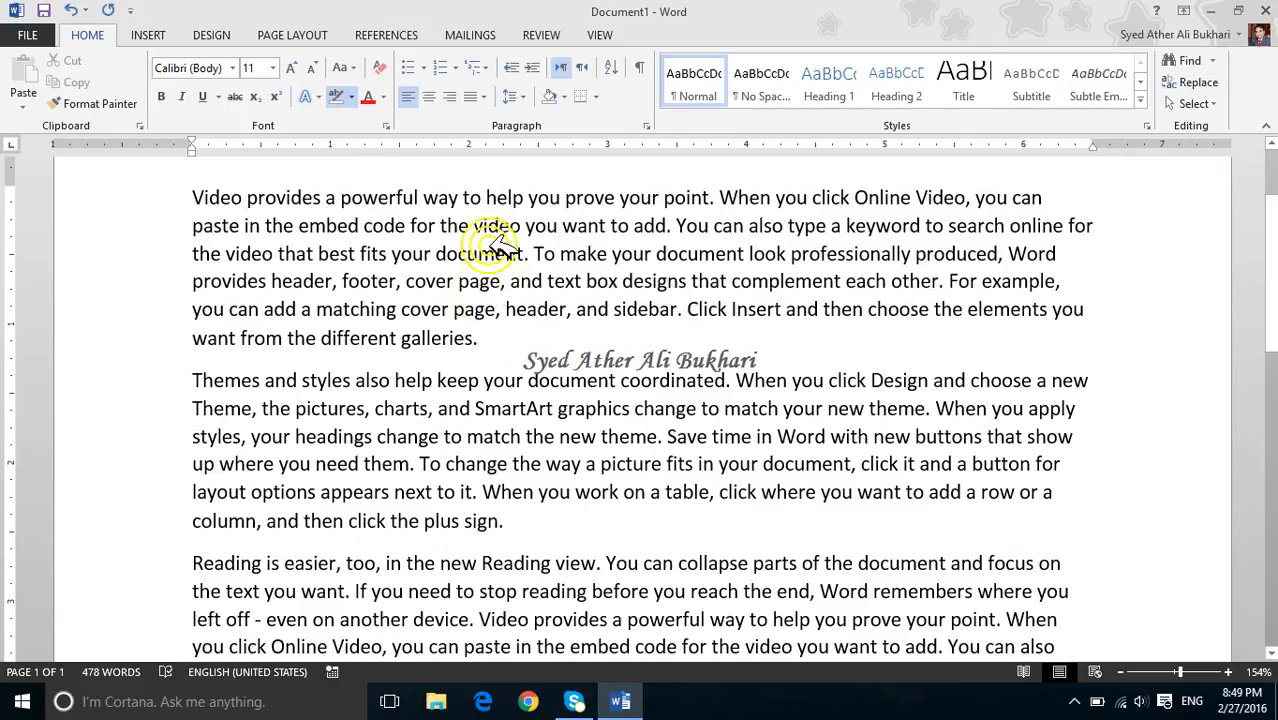
{"action": "key", "text": "Escape"}
- Color the first-paragraph text from "the video you want to add" through "cover page, and" in standard purple
{"action": "left_click_drag", "start_coordinate": [440, 226], "coordinate": [545, 281]}
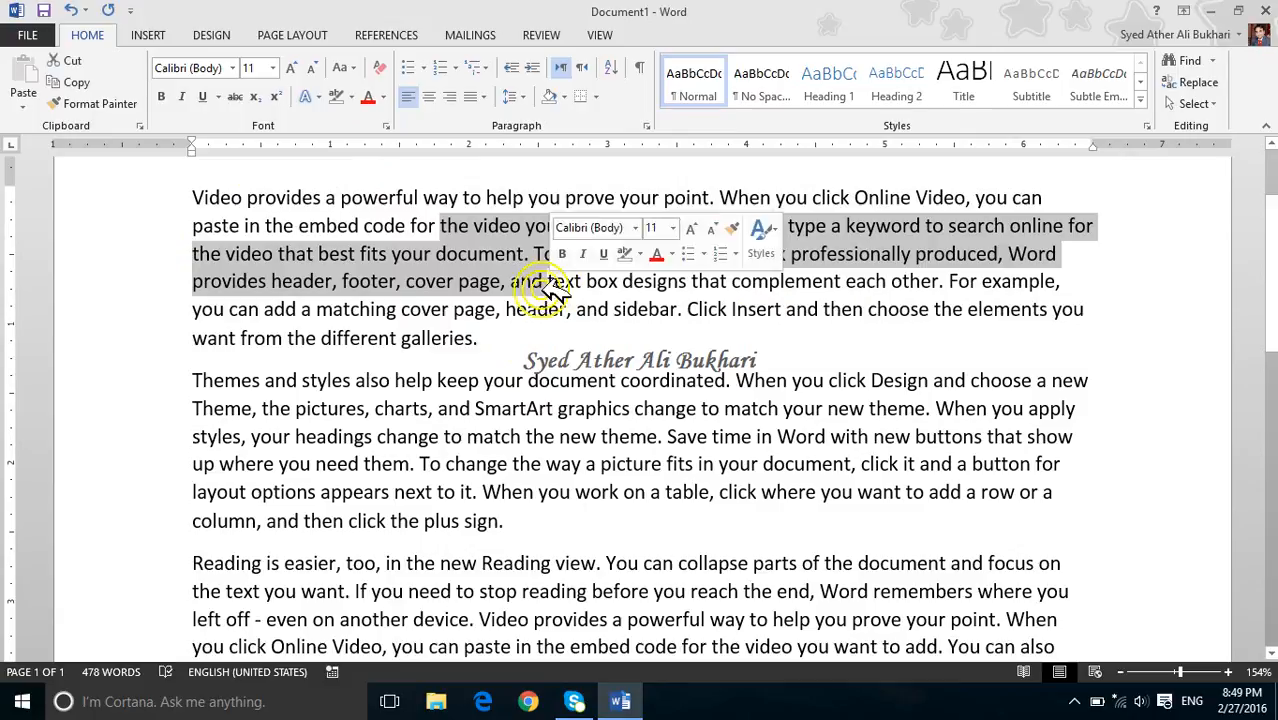
{"action": "left_click", "coordinate": [383, 98]}
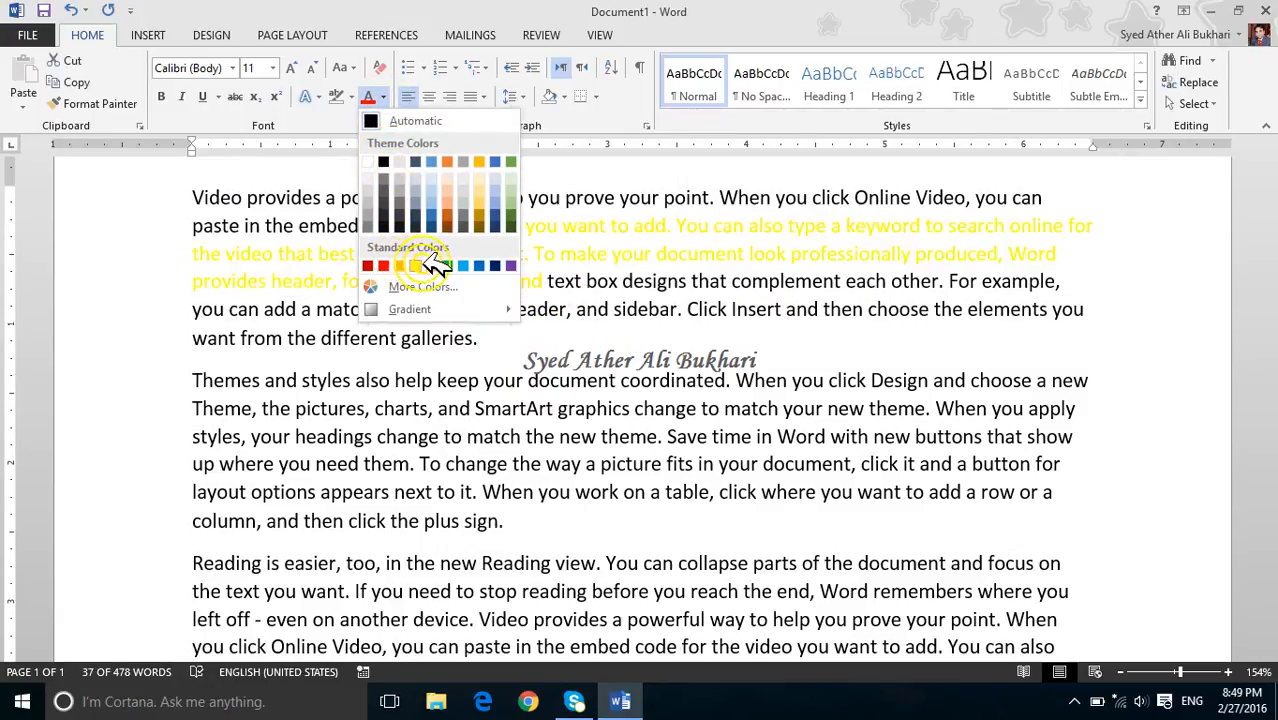
{"action": "left_click", "coordinate": [518, 265]}
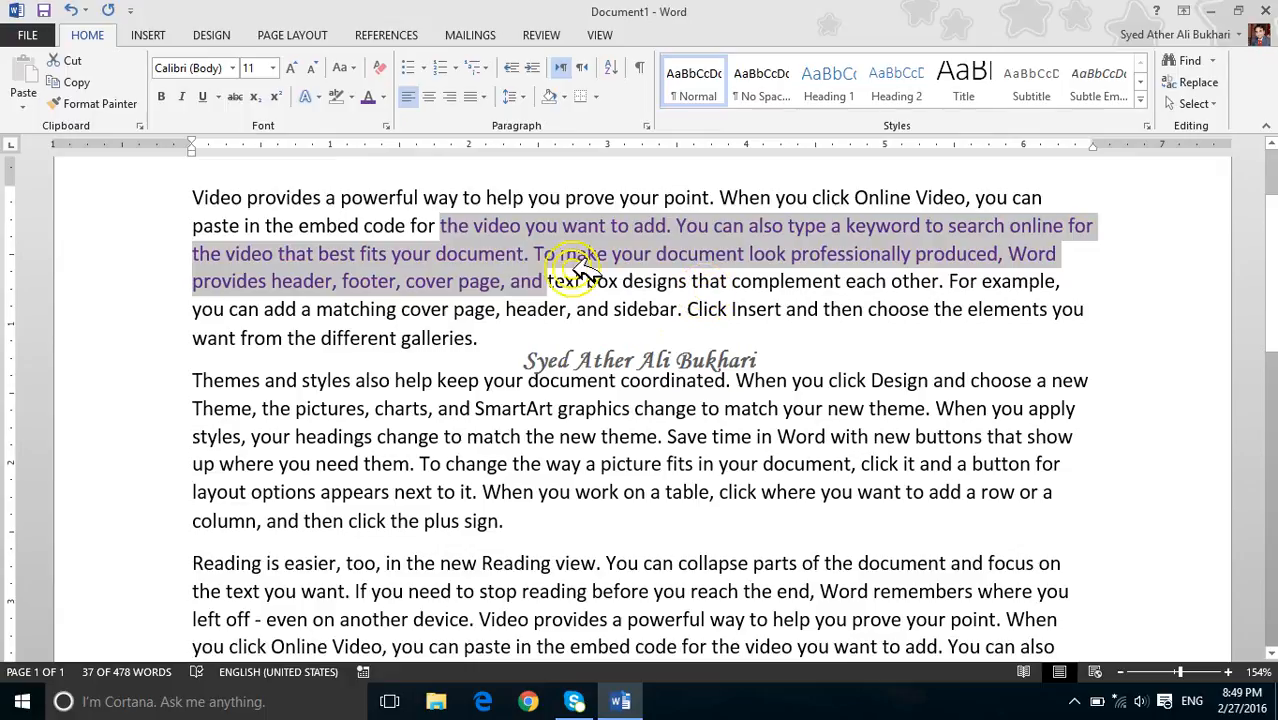
- Mix a custom magenta font color with RGB 188, 26, 188 for the selected purple passage
{"action": "left_click", "coordinate": [382, 97]}
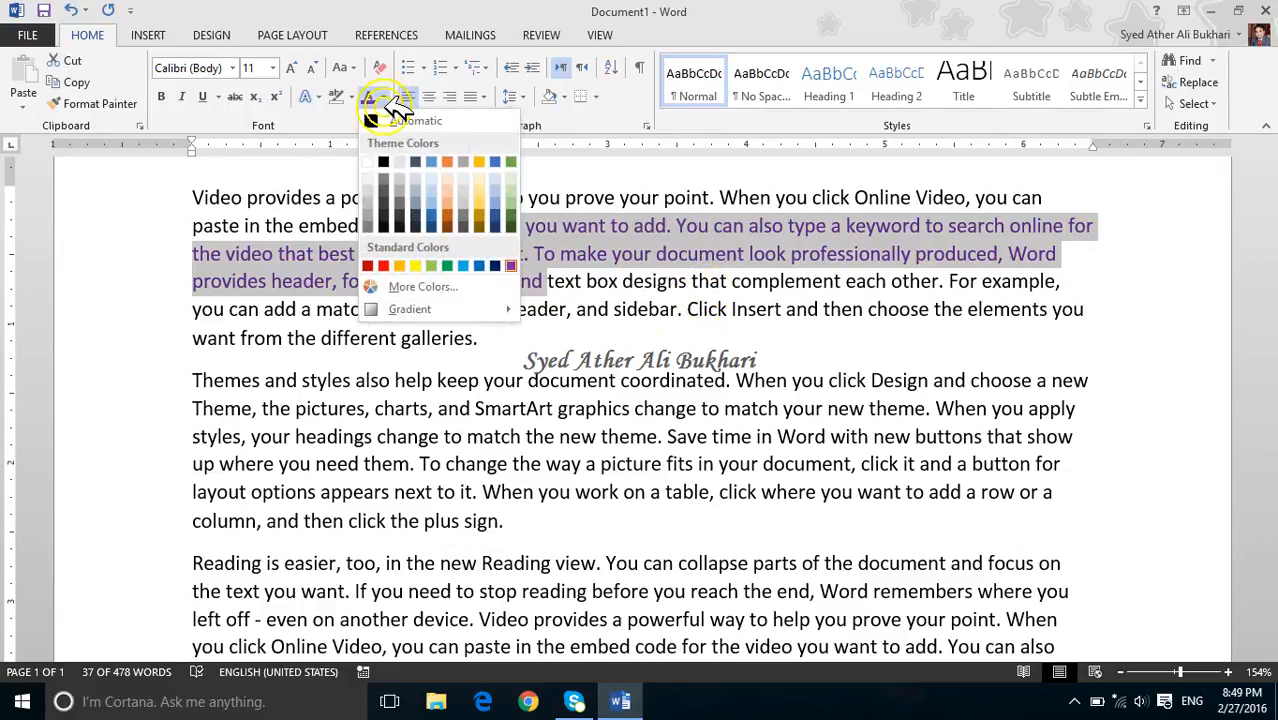
{"action": "left_click", "coordinate": [445, 287]}
{"action": "left_click_drag", "start_coordinate": [600, 300], "coordinate": [645, 270]}
{"action": "left_click", "coordinate": [694, 316]}
{"action": "mouse_move", "coordinate": [690, 316]}
{"action": "left_mouse_down"}
{"action": "mouse_move", "coordinate": [692, 296]}
{"action": "mouse_move", "coordinate": [688, 312]}
{"action": "left_mouse_up"}
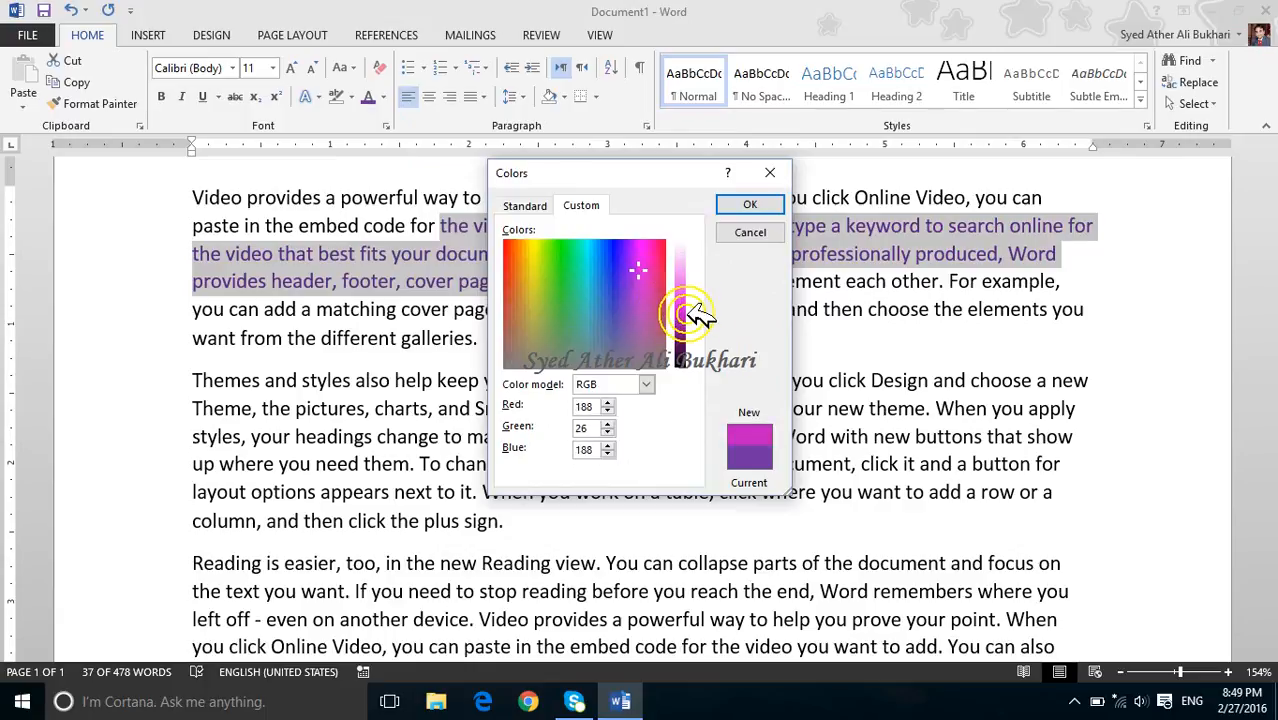
- Try several swatches from the standard color palette as the font color of the selected passage
{"action": "left_click", "coordinate": [528, 205]}
{"action": "left_click", "coordinate": [585, 291]}
{"action": "left_click", "coordinate": [599, 346]}
{"action": "left_click", "coordinate": [597, 368]}
- Pick a custom blue-violet shade and apply it as the font color of the selected passage
{"action": "left_click", "coordinate": [580, 205]}
{"action": "mouse_move", "coordinate": [612, 300]}
{"action": "left_mouse_down"}
{"action": "mouse_move", "coordinate": [605, 290]}
{"action": "mouse_move", "coordinate": [622, 277]}
{"action": "left_mouse_up"}
{"action": "left_click", "coordinate": [745, 206]}
{"action": "left_click", "coordinate": [573, 298]}
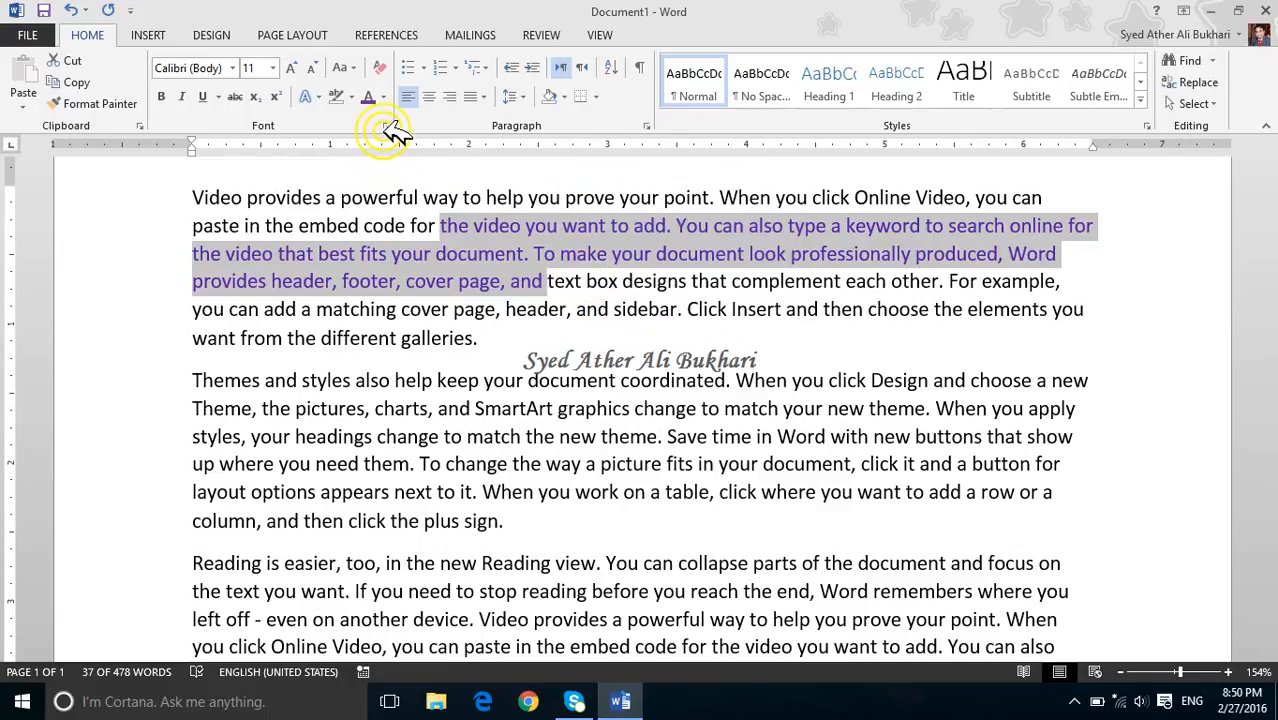
- Apply the orange-outlined text effect with white fill to the selected passage in the first paragraph
{"action": "left_click", "coordinate": [318, 97]}
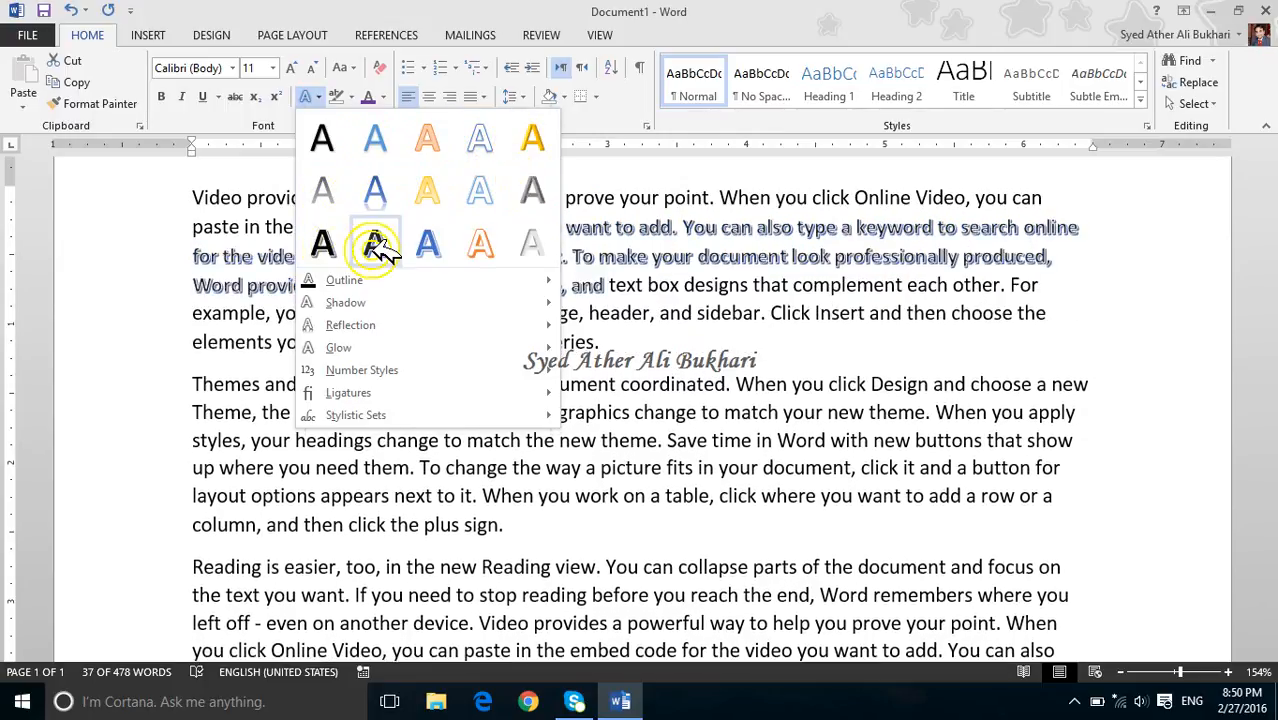
{"action": "left_click", "coordinate": [499, 246]}
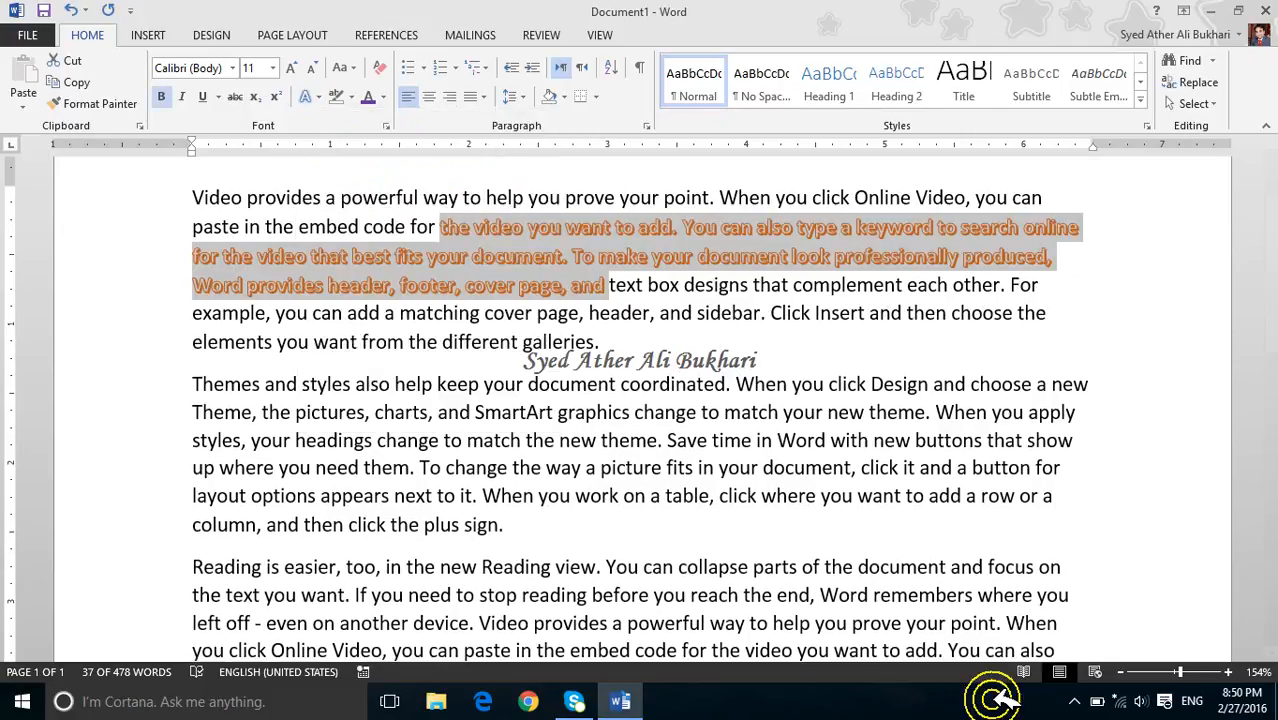
{"action": "left_click", "coordinate": [1080, 700]}
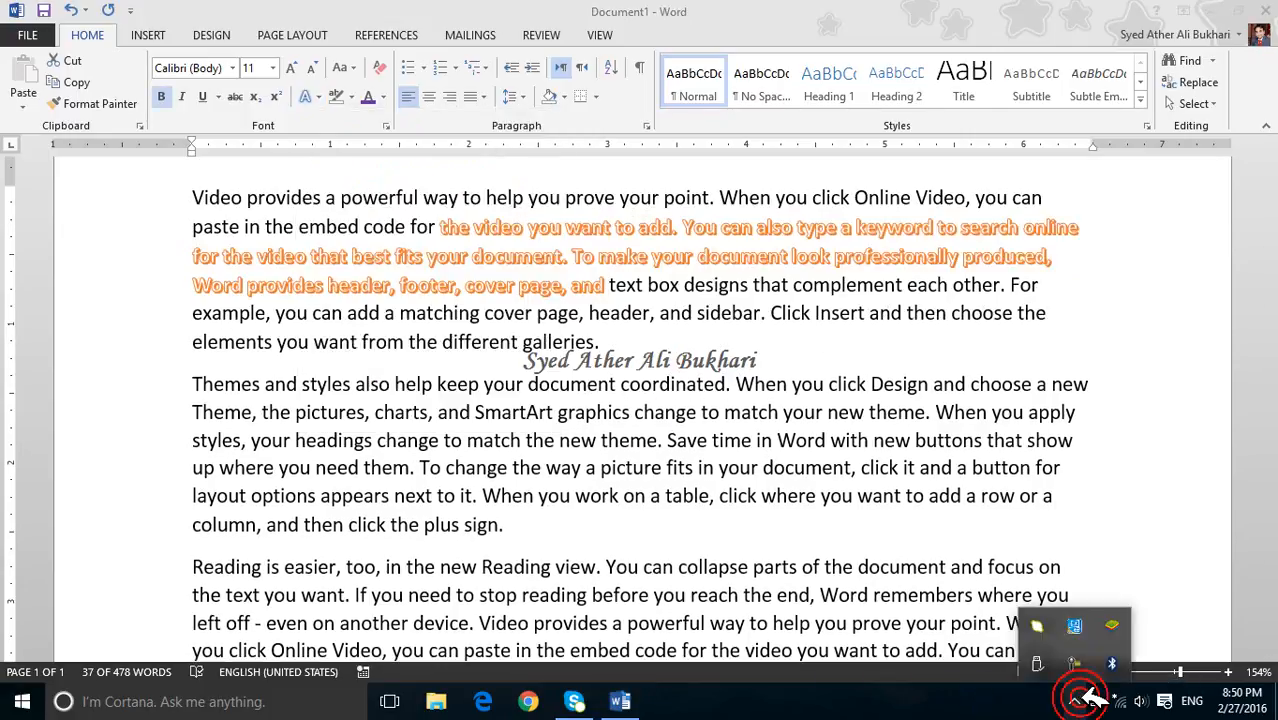
{"action": "left_click", "coordinate": [1064, 666]}
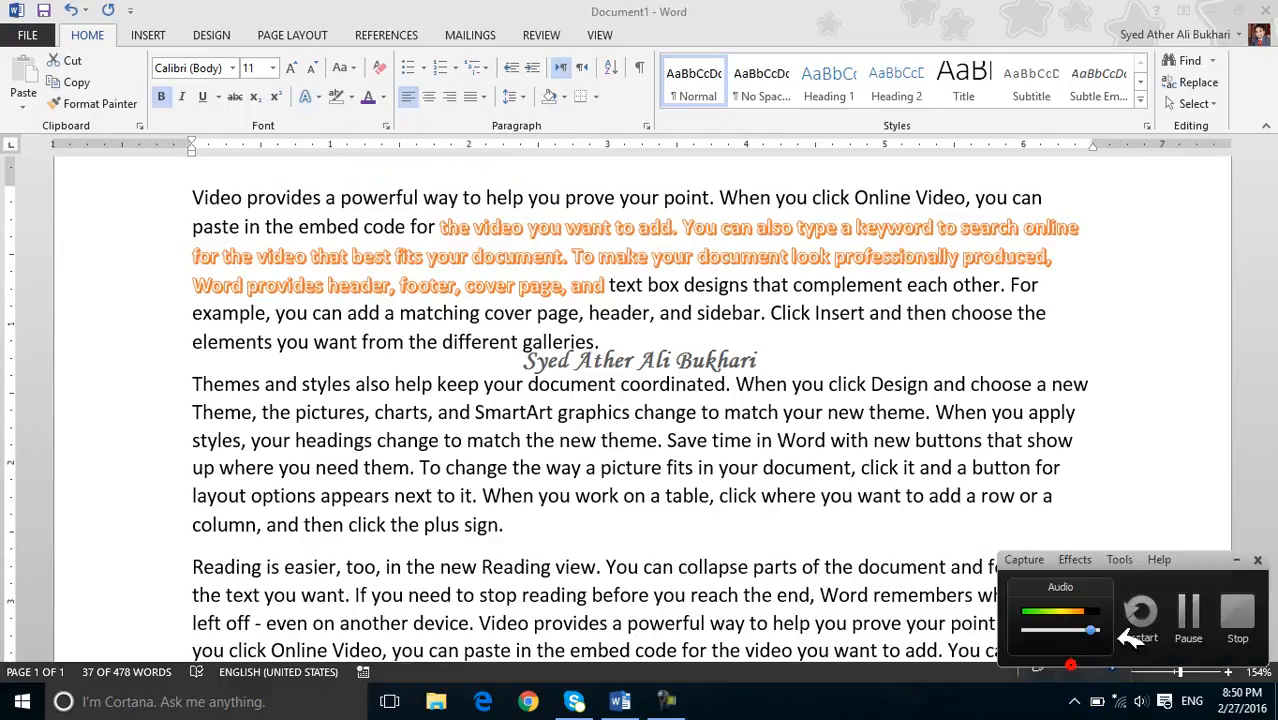